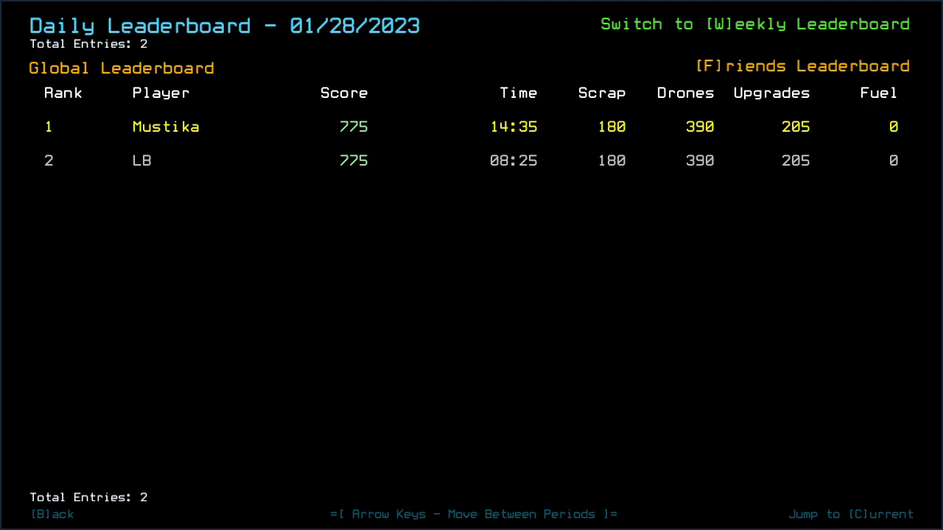
- Browse ahead to the next day's Daily Leaderboard
{"action": "key", "text": "Right"}
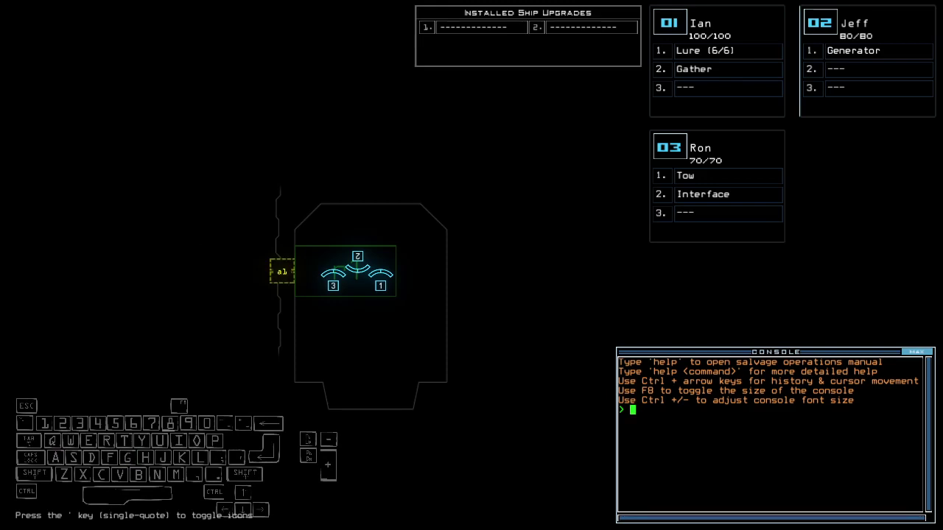
- Run 'ready 3;set 2;status' to give Ron gather and lure, Jeff tow, and show status
{"action": "key", "text": "Left"}
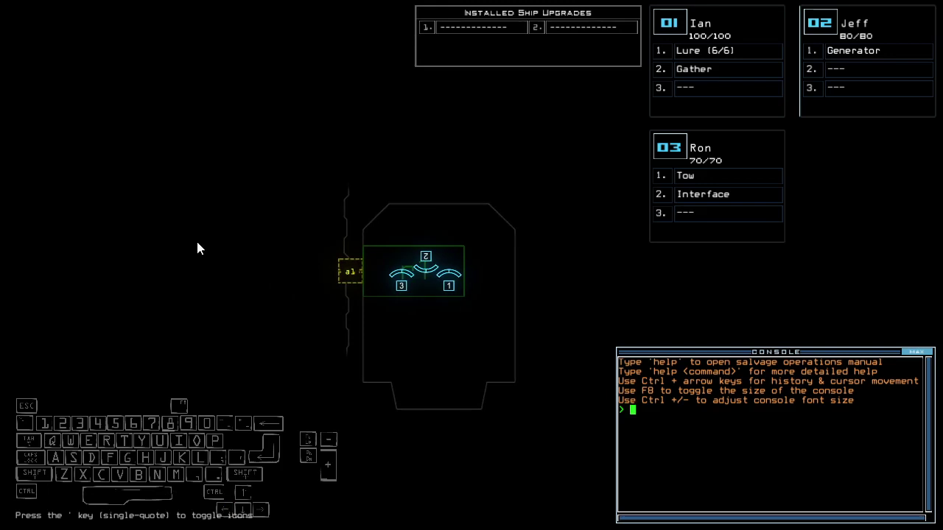
{"action": "key", "text": "Left"}
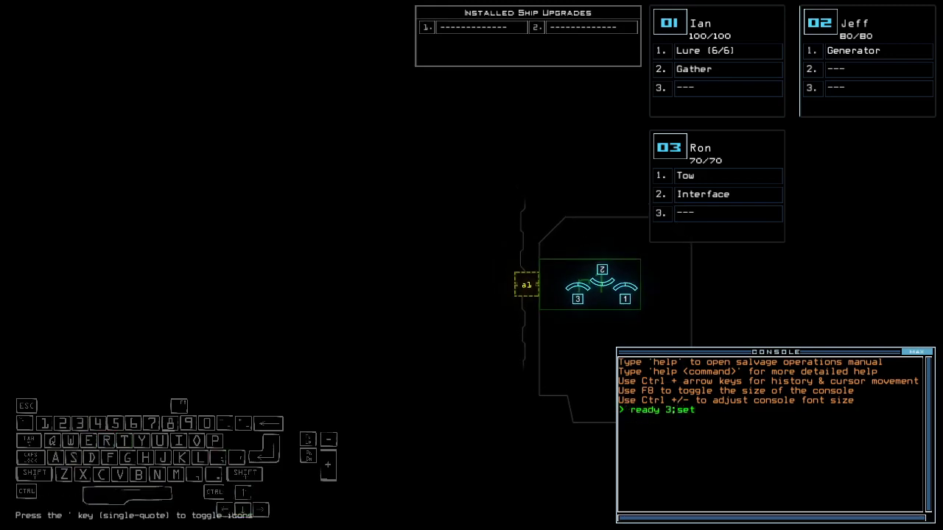
{"action": "key", "text": "Return"}
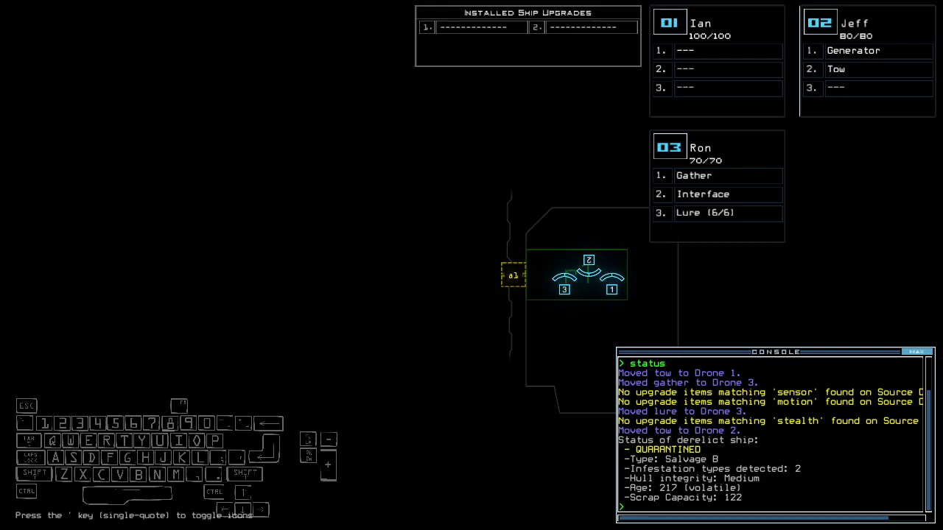
{"action": "key", "text": "3"}
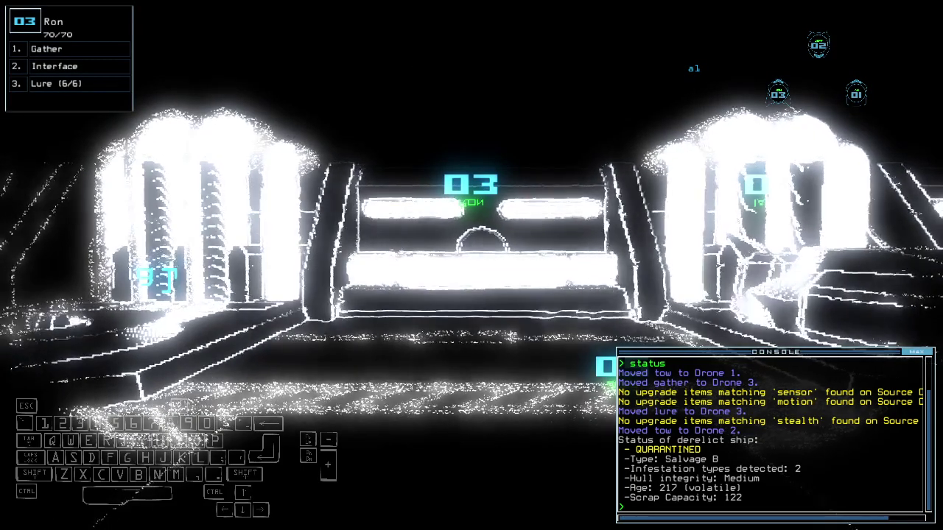
{"action": "key", "text": "2"}
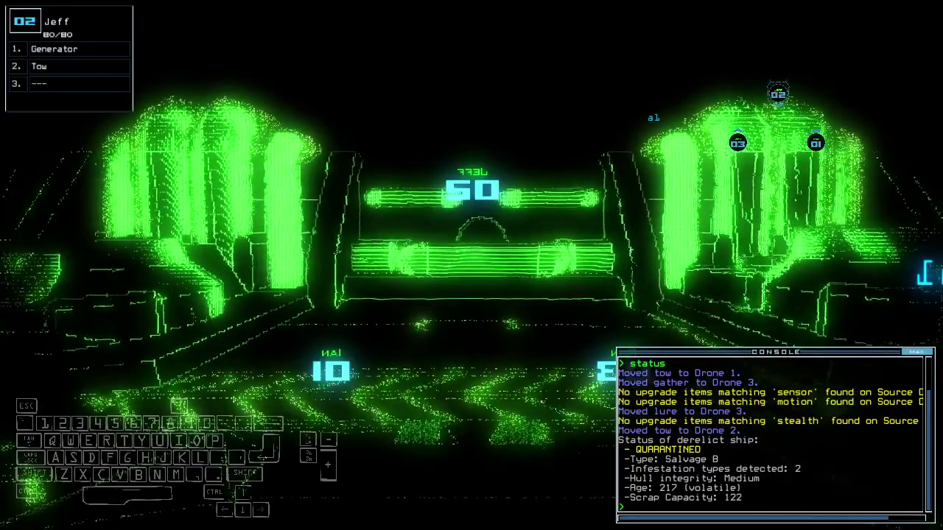
{"action": "key", "text": "Escape"}
{"action": "key", "text": "o"}
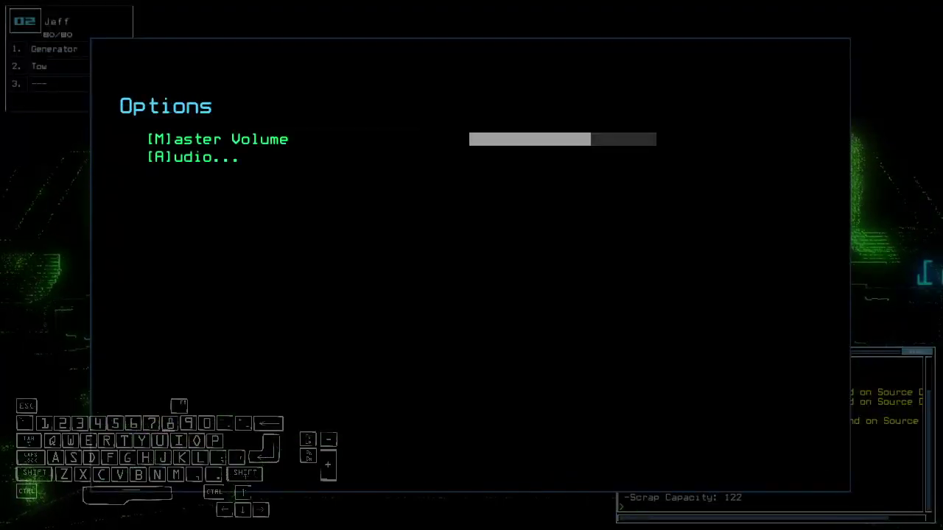
{"action": "key", "text": "g"}
{"action": "key", "text": "h"}
{"action": "key", "text": "Escape"}
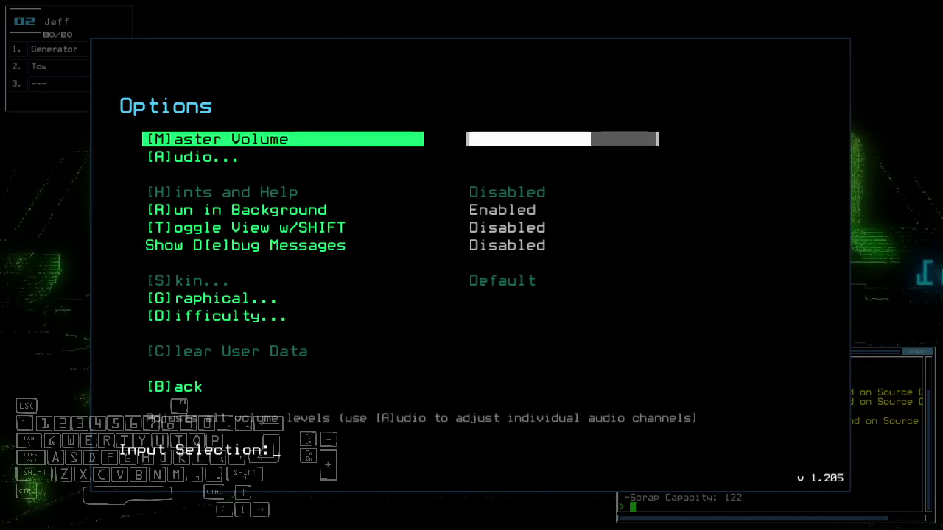
{"action": "key", "text": "Escape"}
{"action": "key", "text": "Escape"}
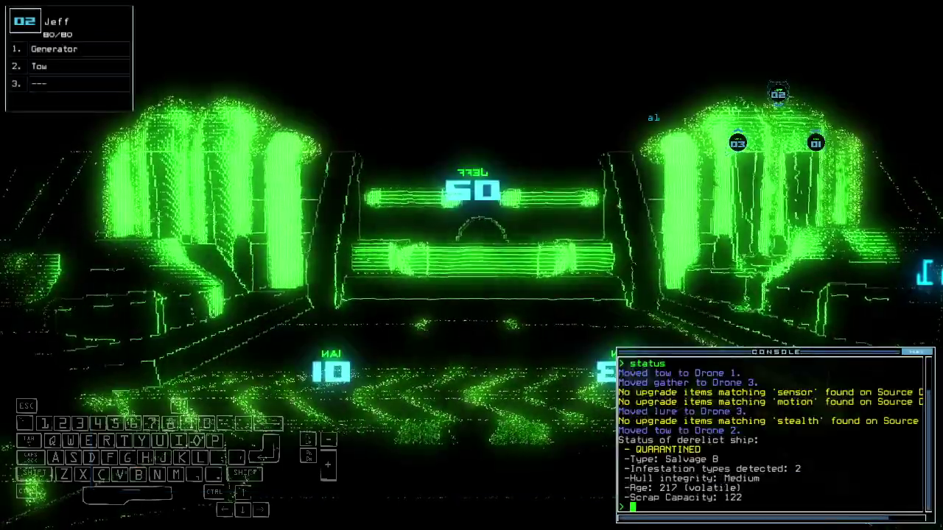
- Check Ron's, Jeff's and Ian's camera views, turning drones 2 and 3 in place
{"action": "key", "text": "3"}
{"action": "key", "text": "space"}
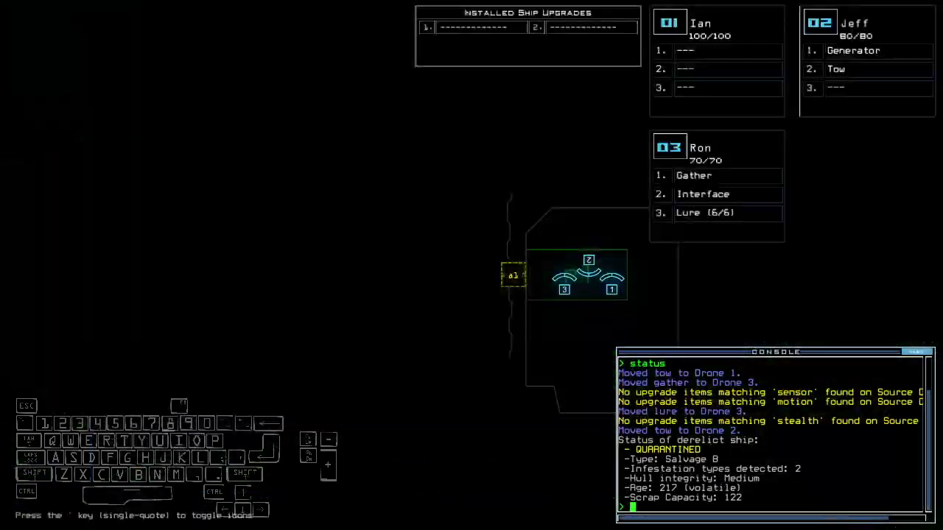
{"action": "key", "text": "3"}
{"action": "key", "text": "Right"}
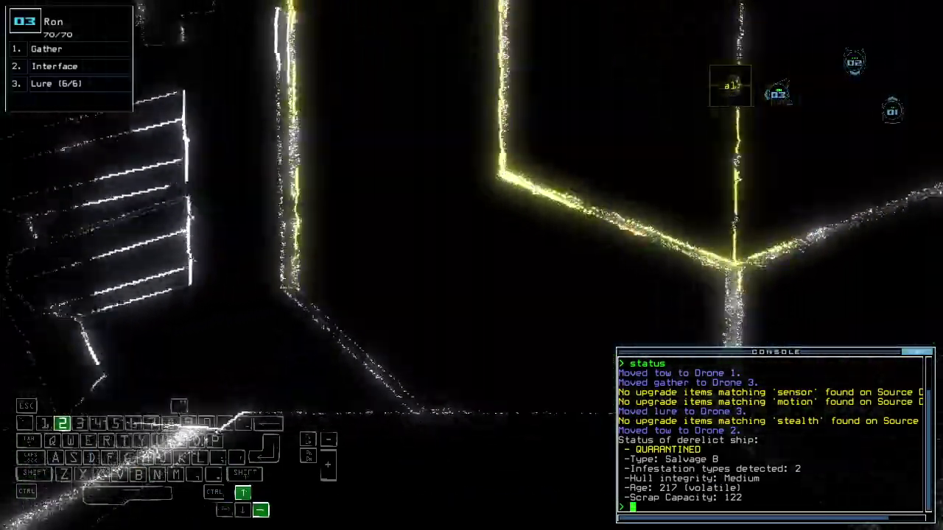
{"action": "key", "text": "2"}
{"action": "key", "text": "Up"}
{"action": "key", "text": "Left"}
{"action": "key", "text": "1"}
{"action": "key", "text": "space"}
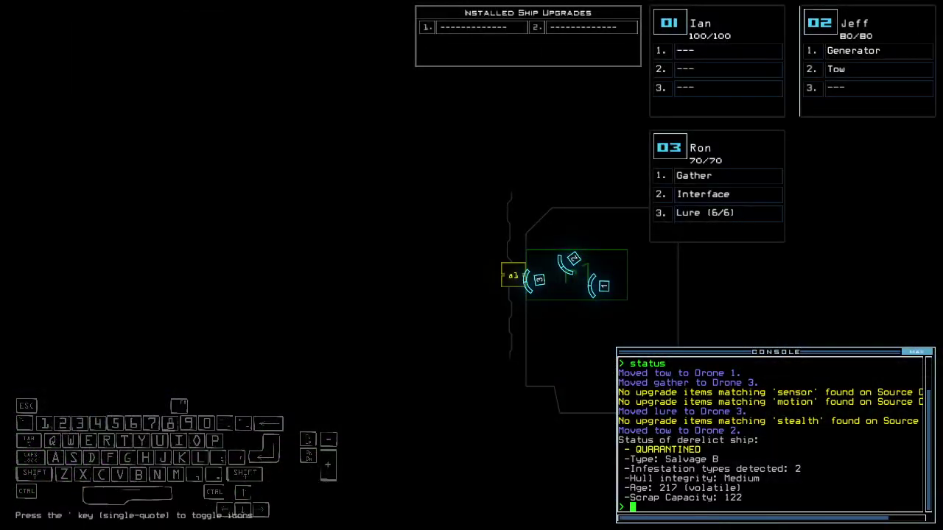
{"action": "type", "text": "3"}
{"action": "type", "text": "go"}
- Launch the mission with 'go', opening all doors to room r1
{"action": "key", "text": "space"}
{"action": "key", "text": "3"}
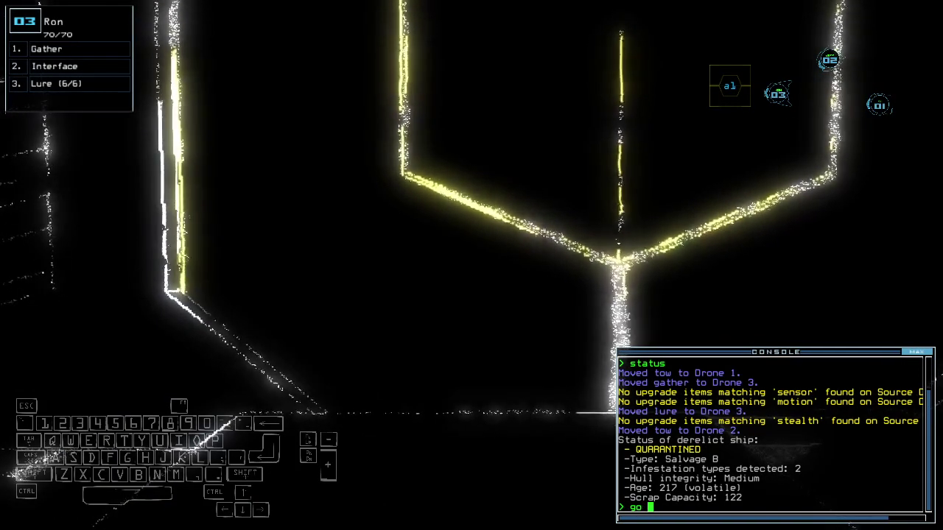
{"action": "key", "text": "Return"}
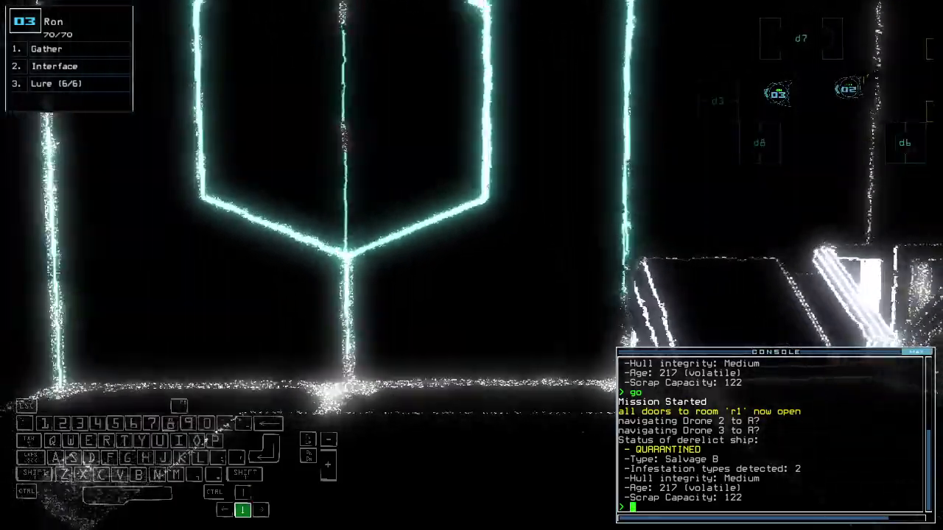
{"action": "type", "text": "1"}
- Drop a lure, open door d8 toward r5, and steer a drone through the ship
{"action": "key", "text": "Return"}
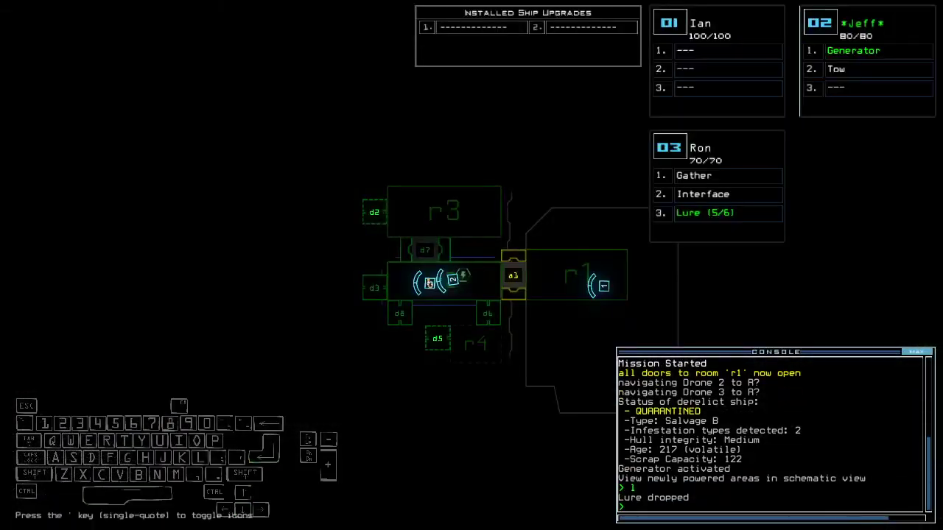
{"action": "type", "text": "d8 d8"}
{"action": "key", "text": "Return"}
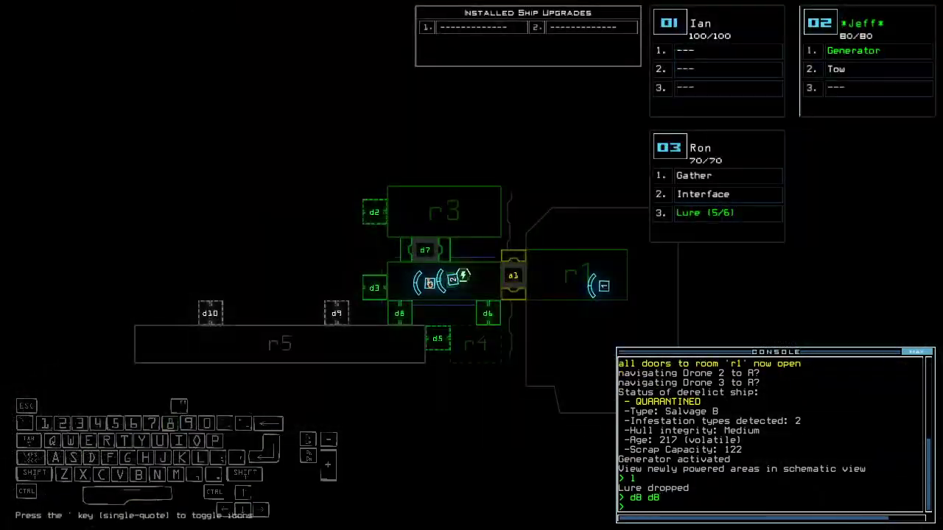
{"action": "type", "text": "d8"}
{"action": "key", "text": "Return"}
{"action": "key", "text": "Up"}
{"action": "key", "text": "Up"}
{"action": "key", "text": "Left"}
{"action": "key", "text": "Up"}
{"action": "key", "text": "Left"}
{"action": "key", "text": "Left"}
{"action": "key", "text": "Up"}
{"action": "key", "text": "Down"}
{"action": "key", "text": "Left"}
{"action": "key", "text": "Left"}
{"action": "key", "text": "Up"}
{"action": "key", "text": "Up"}
{"action": "key", "text": "Down"}
{"action": "type", "text": "cccc"}
- Close the doors around the attacked lure with cccc
{"action": "key", "text": "Return"}
{"action": "key", "text": "space"}
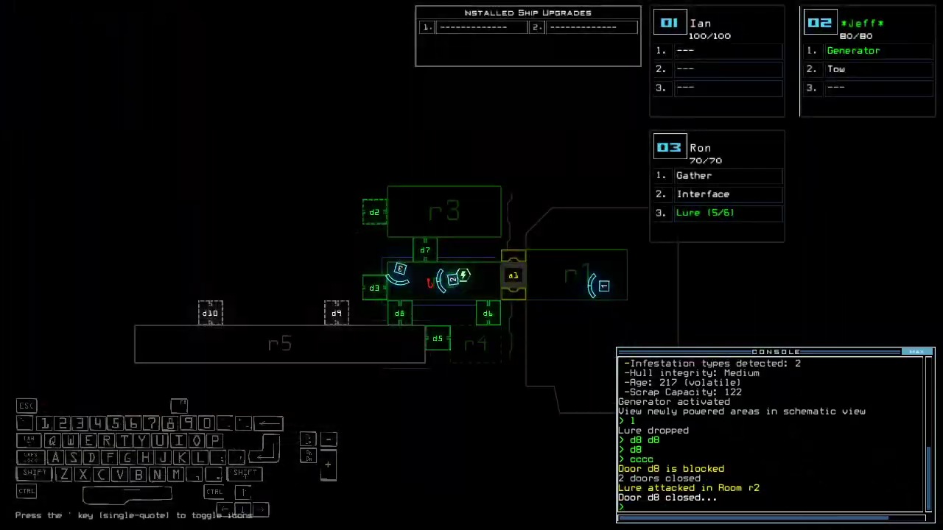
{"action": "key", "text": "space"}
{"action": "type", "text": "d3"}
{"action": "key", "text": "Return"}
- Open door d3 and drive the drone through into room r6
{"action": "key", "text": "space"}
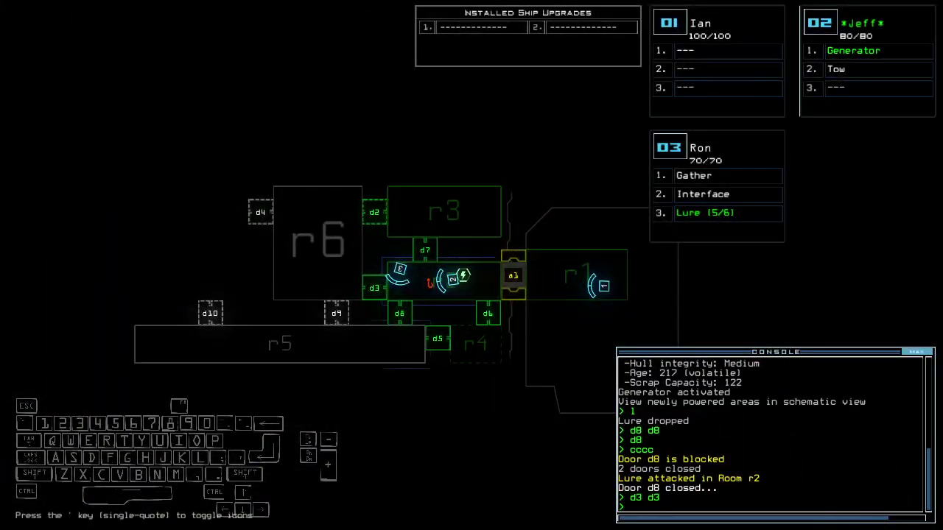
{"action": "key", "text": "space"}
{"action": "key", "text": "Up"}
{"action": "key", "text": "Up"}
{"action": "type", "text": "d3"}
{"action": "key", "text": "Return"}
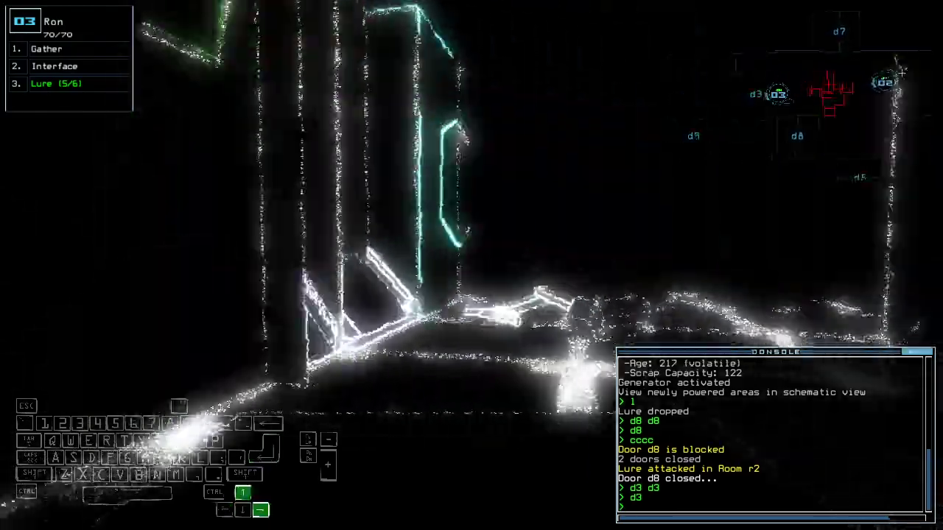
{"action": "type", "text": "g"}
- Gather scrap twice in room r6, then steer the drone onward
{"action": "key", "text": "Return"}
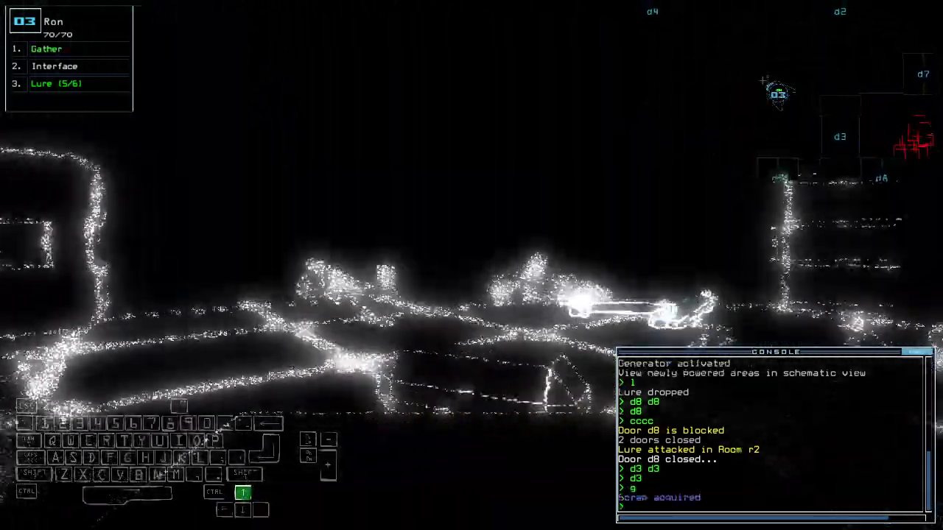
{"action": "type", "text": "g"}
{"action": "key", "text": "Return"}
{"action": "key", "text": "Left"}
{"action": "key", "text": "Left"}
{"action": "key", "text": "Up"}
{"action": "key", "text": "Up"}
{"action": "key", "text": "space"}
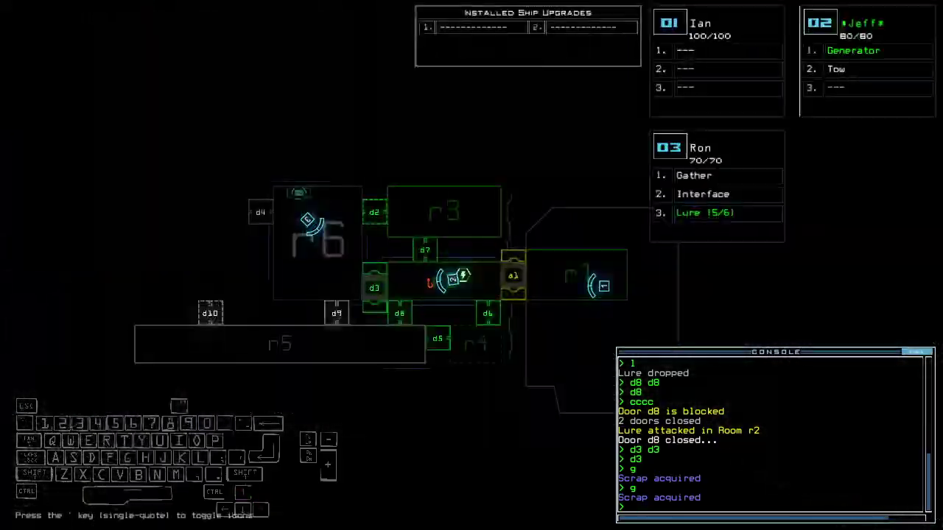
{"action": "key", "text": "space"}
{"action": "key", "text": "Up"}
{"action": "type", "text": "d2"}
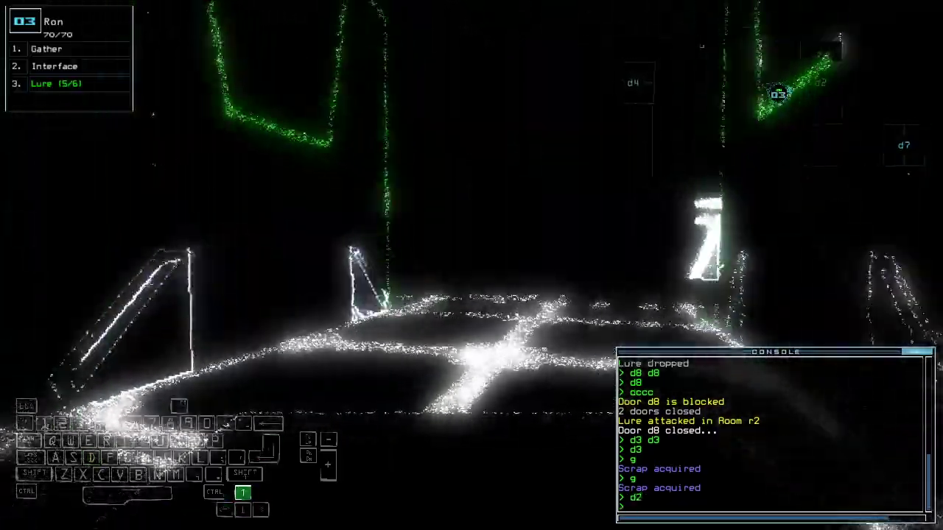
- Open door d2 into r3, drop a second lure and close the nearby doors
{"action": "key", "text": "Return"}
{"action": "key", "text": "Right"}
{"action": "key", "text": "Right"}
{"action": "type", "text": "l"}
{"action": "key", "text": "Return"}
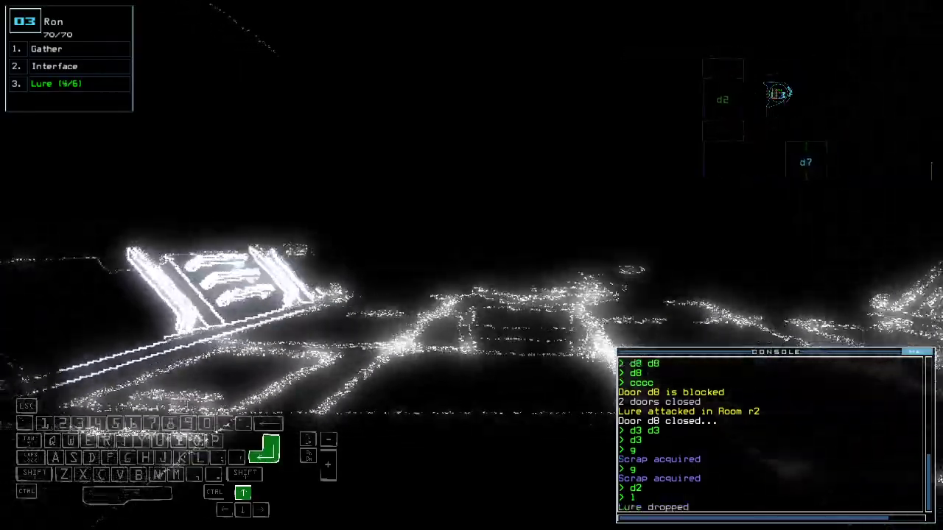
{"action": "key", "text": "Up"}
{"action": "type", "text": "cccc"}
{"action": "key", "text": "Return"}
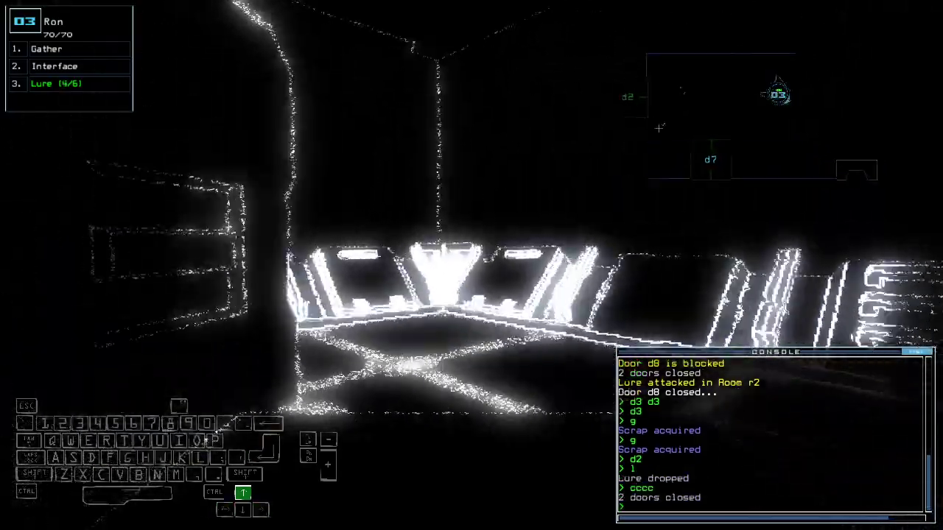
{"action": "key", "text": "Left"}
{"action": "key", "text": "space"}
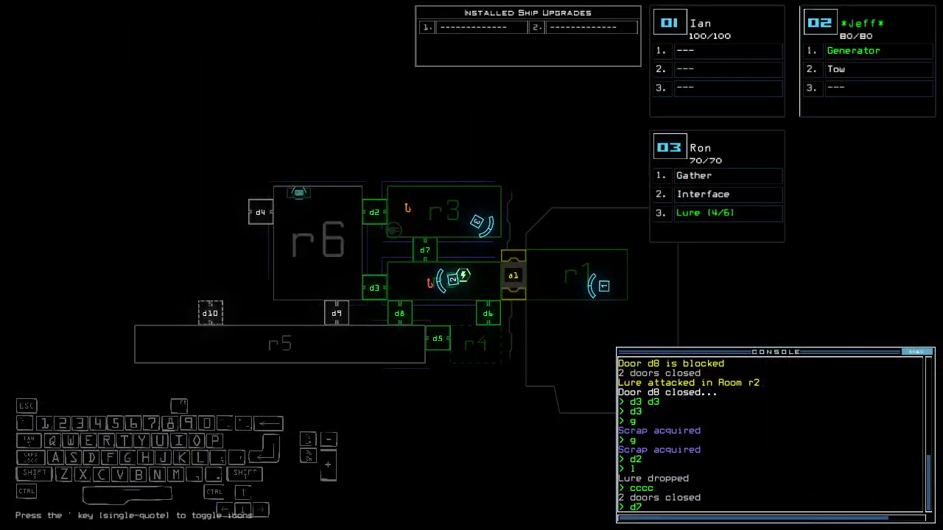
- Open door d7 and drive drone 3 forward, checking positions on the map
{"action": "key", "text": "Return"}
{"action": "key", "text": "space"}
{"action": "key", "text": "Up"}
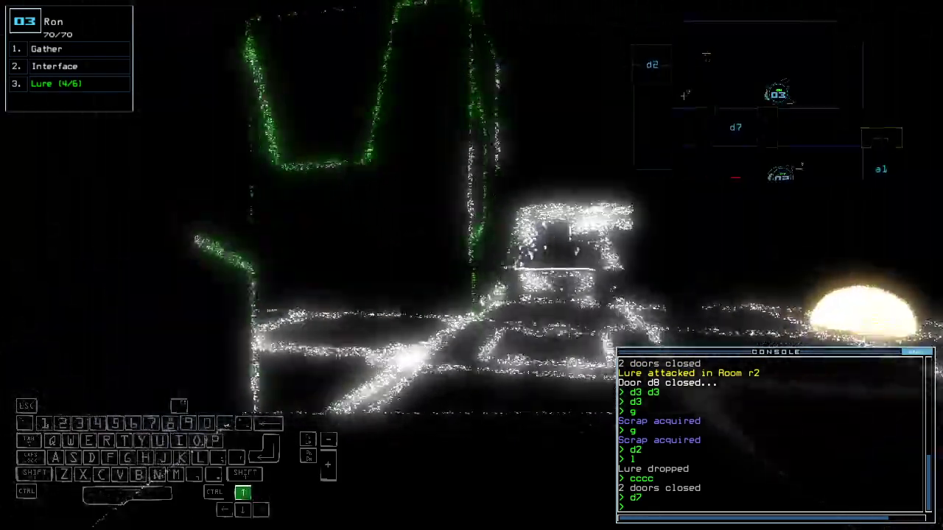
{"action": "key", "text": "Up"}
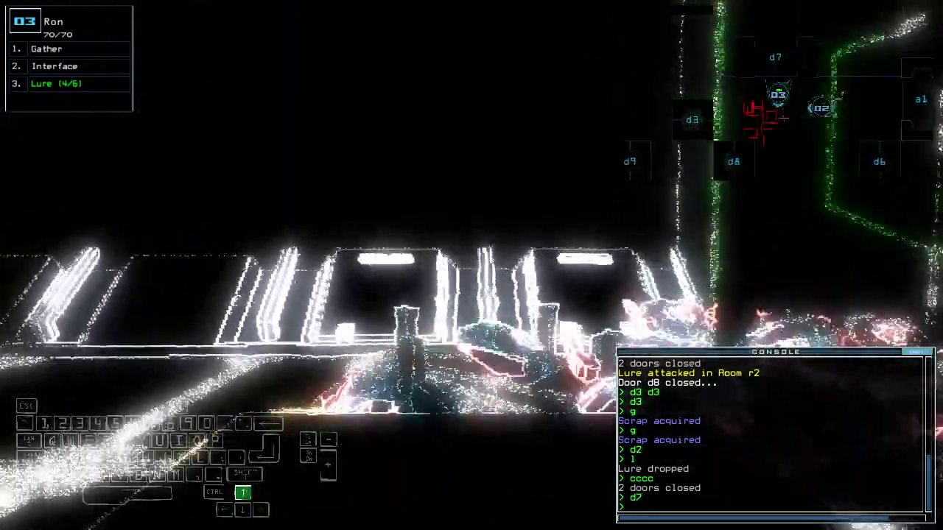
{"action": "key", "text": "Up"}
{"action": "key", "text": "space"}
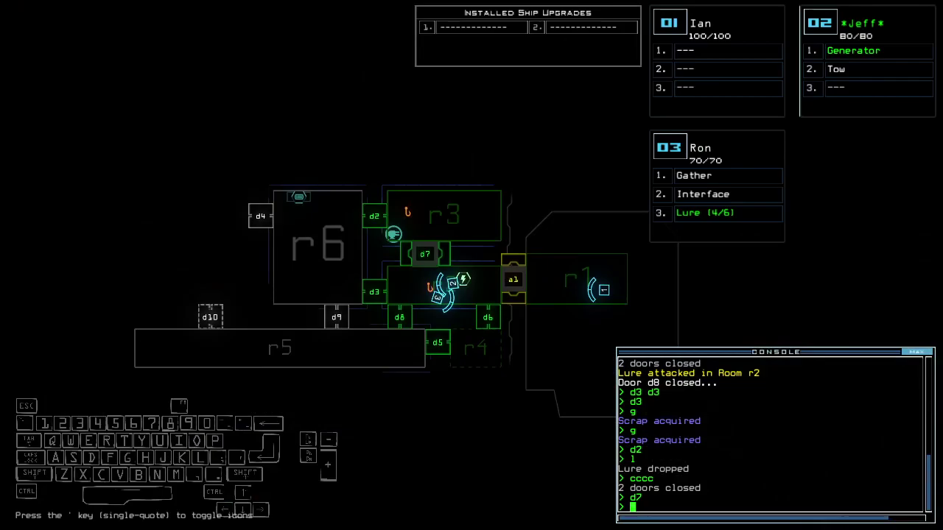
{"action": "key", "text": "space"}
{"action": "key", "text": "Up"}
{"action": "type", "text": "d"}
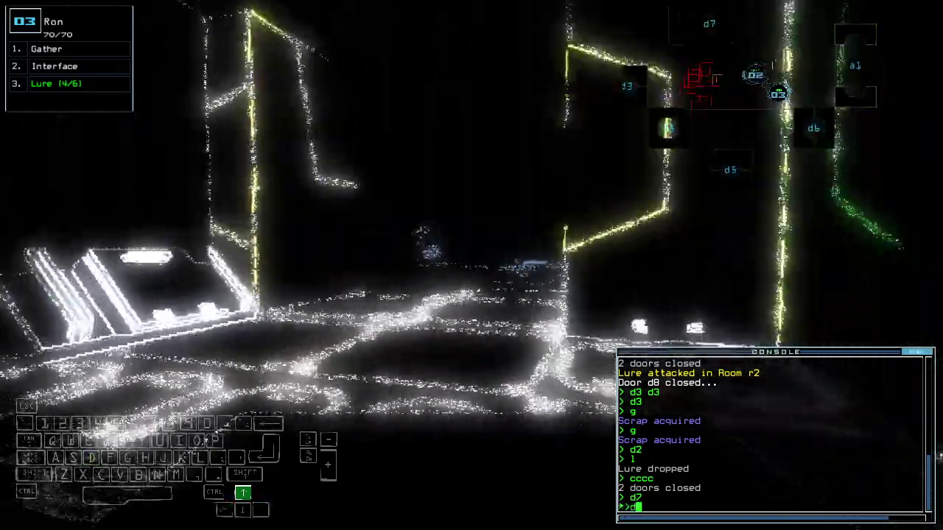
{"action": "type", "text": "6"}
- Open door d6 and keep drone 3 moving, checking positions on the map
{"action": "key", "text": "Return"}
{"action": "key", "text": "Up"}
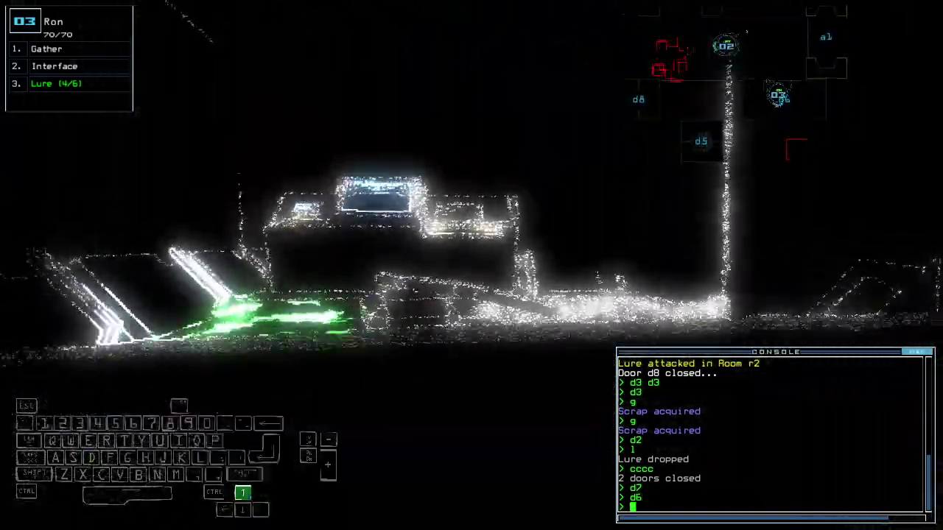
{"action": "key", "text": "Up"}
{"action": "key", "text": "space"}
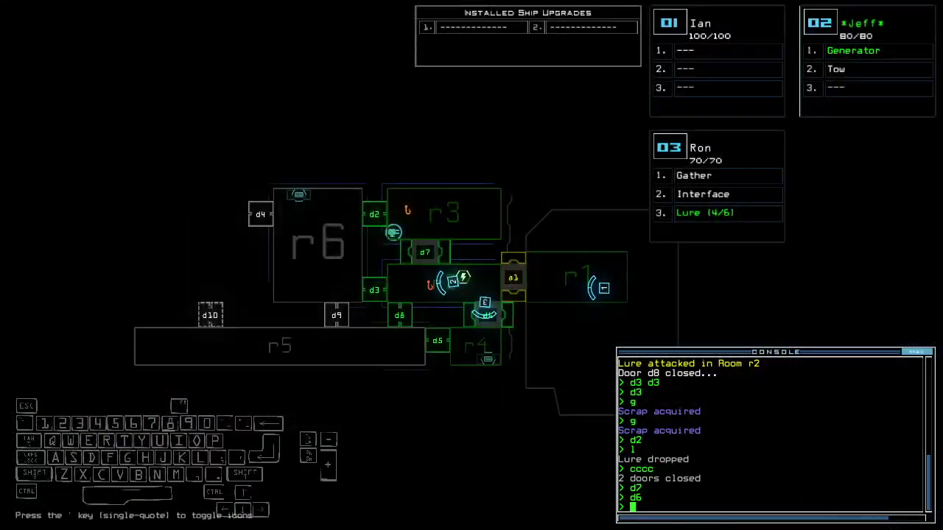
{"action": "key", "text": "space"}
- Steer drone 3 across the room and through door d8 onto the scrap
{"action": "key", "text": "Up"}
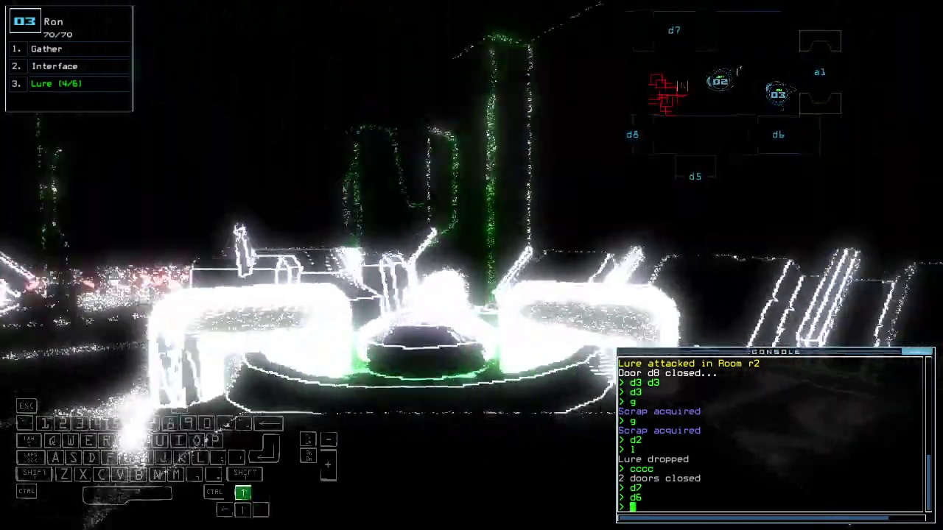
{"action": "key", "text": "Up"}
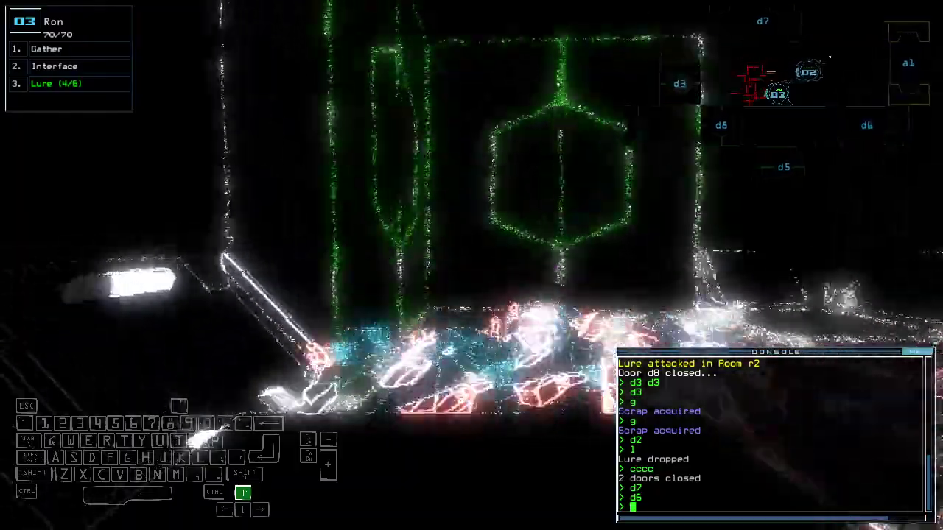
{"action": "key", "text": "Left"}
{"action": "key", "text": "Up"}
{"action": "key", "text": "Left"}
{"action": "key", "text": "Up"}
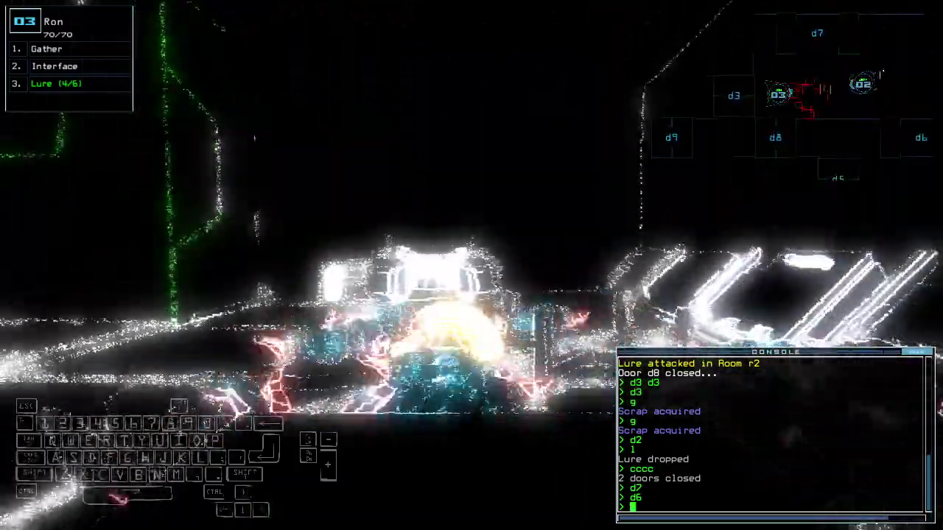
{"action": "key", "text": "Right"}
{"action": "key", "text": "Right"}
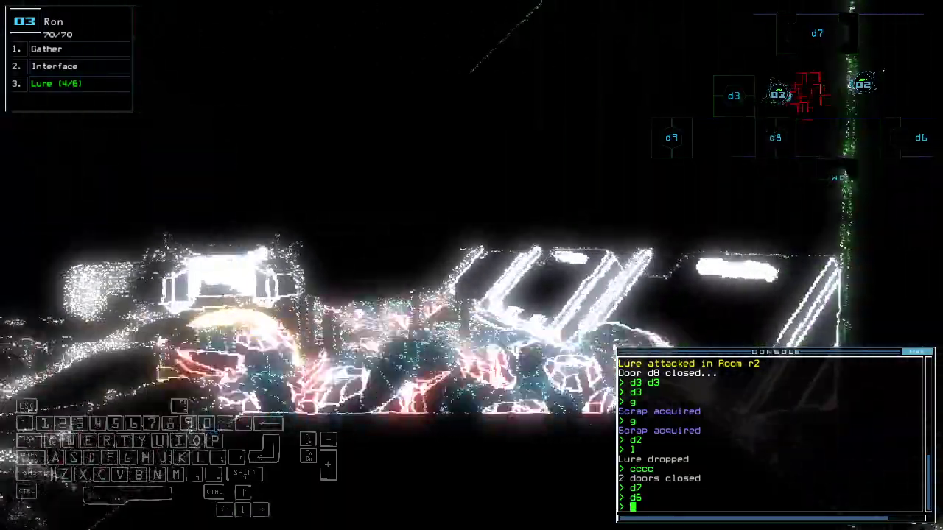
{"action": "key", "text": "Right"}
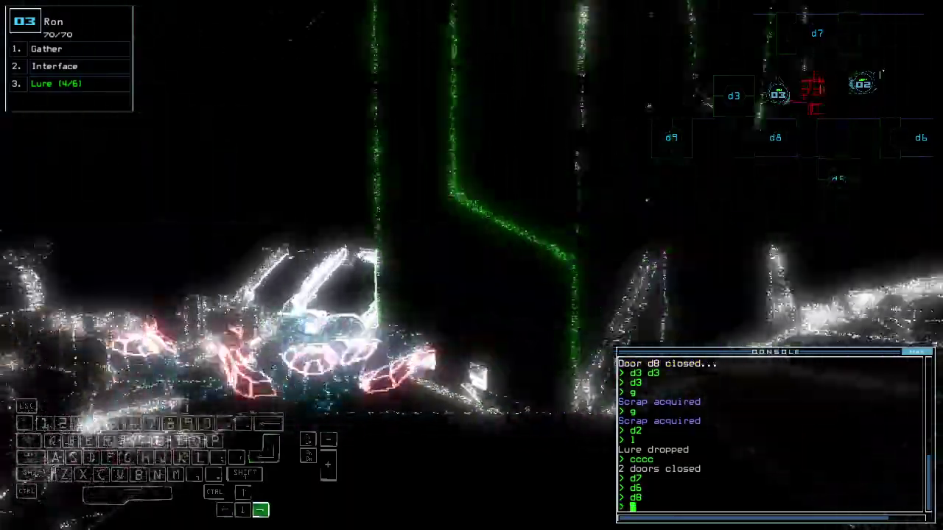
{"action": "key", "text": "Up"}
{"action": "key", "text": "Up"}
{"action": "type", "text": "g"}
- Gather several pieces of scrap with drone 3 using repeated g commands
{"action": "key", "text": "Return"}
{"action": "key", "text": "Up"}
{"action": "type", "text": "g"}
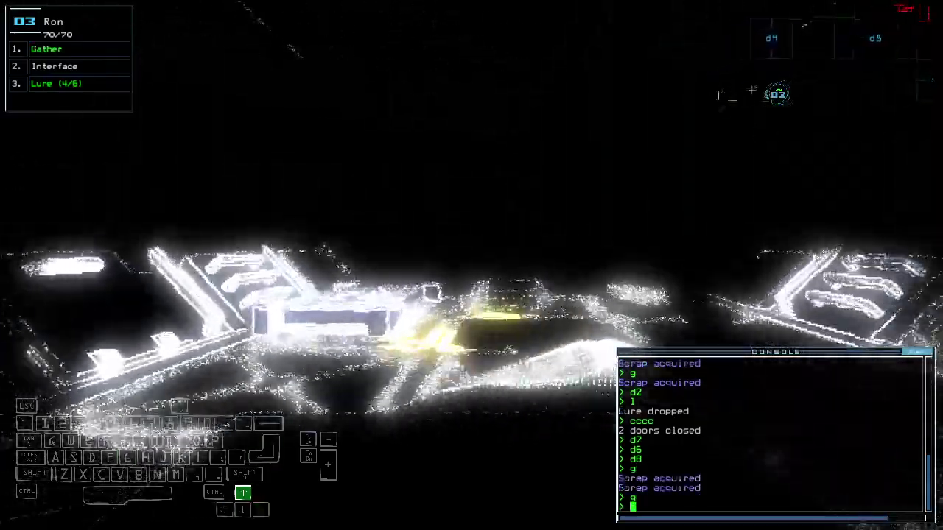
{"action": "key", "text": "Return"}
{"action": "type", "text": "g"}
{"action": "key", "text": "Return"}
{"action": "type", "text": "g"}
{"action": "key", "text": "Return"}
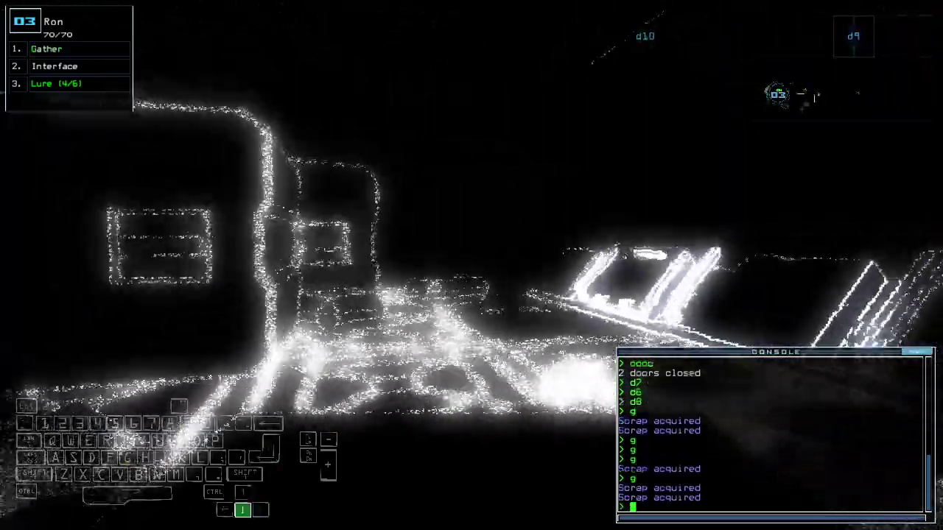
{"action": "key", "text": "Left"}
{"action": "key", "text": "Return"}
{"action": "type", "text": "g"}
- Check the lure attack in r3 and seal its three doors with cccc
{"action": "key", "text": "Escape"}
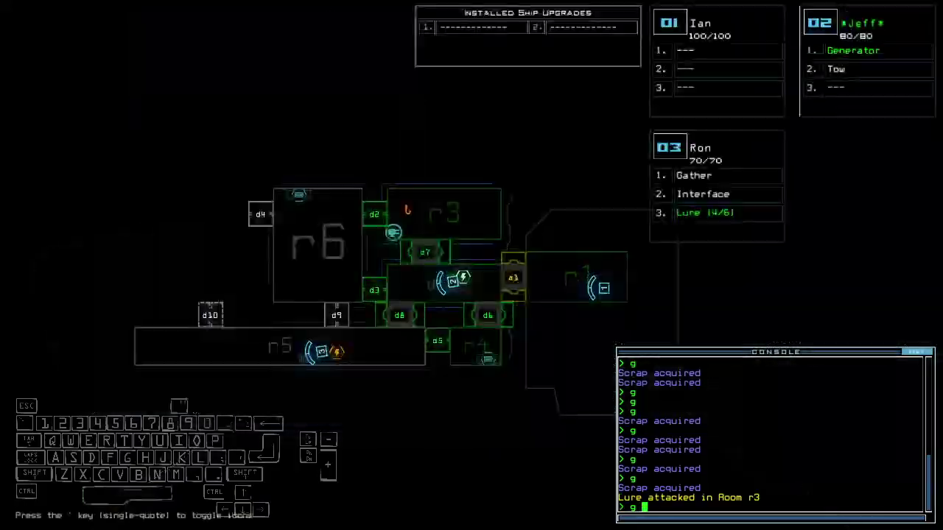
{"action": "type", "text": "3cd"}
{"action": "key", "text": "Up"}
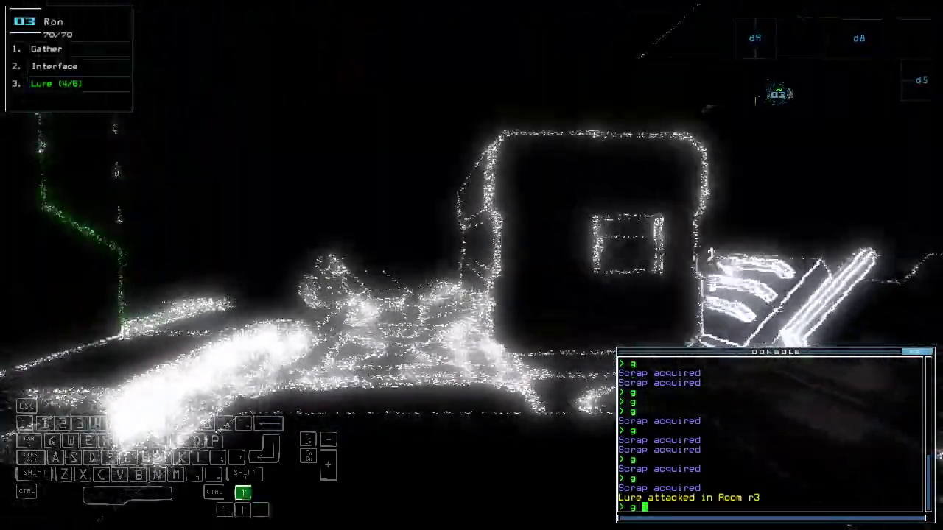
{"action": "key", "text": "Return"}
{"action": "type", "text": "cccc"}
{"action": "key", "text": "Return"}
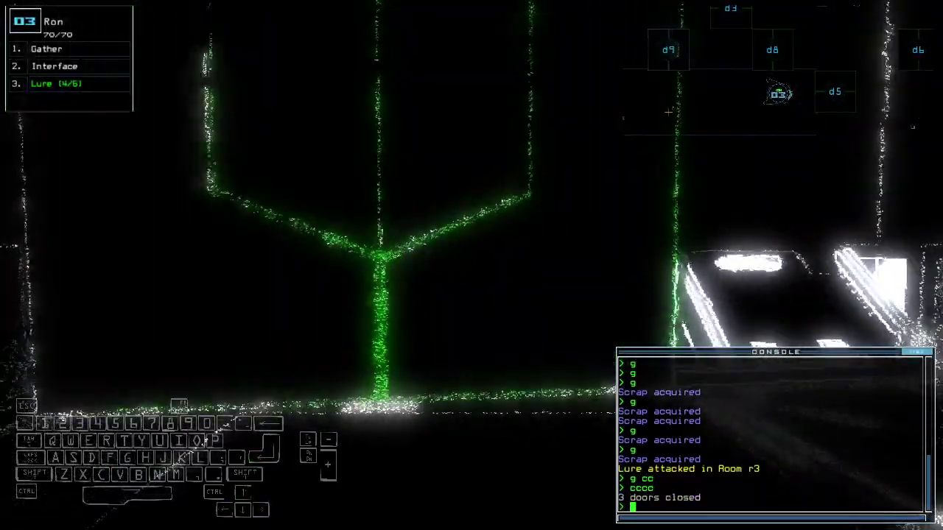
{"action": "key", "text": "Escape"}
{"action": "type", "text": "5"}
- Open door d5 and drive drone 3 through into the next room
{"action": "key", "text": "Return"}
{"action": "key", "text": "3"}
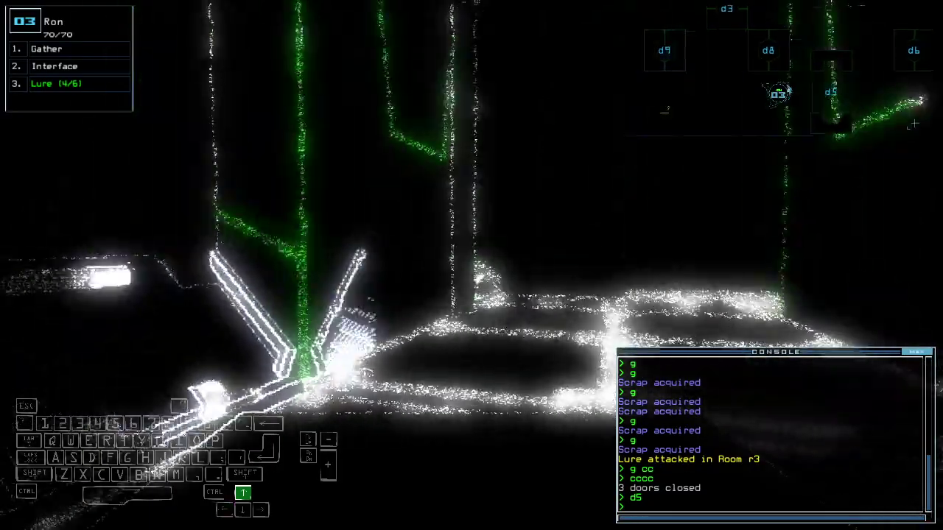
{"action": "key", "text": "Up"}
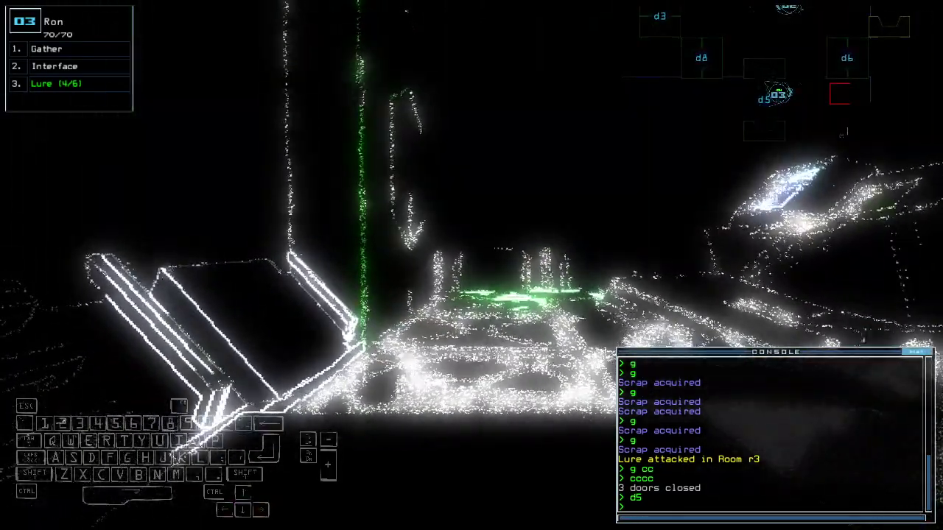
{"action": "key", "text": "Up"}
{"action": "key", "text": "Left"}
{"action": "key", "text": "Up"}
{"action": "key", "text": "Up"}
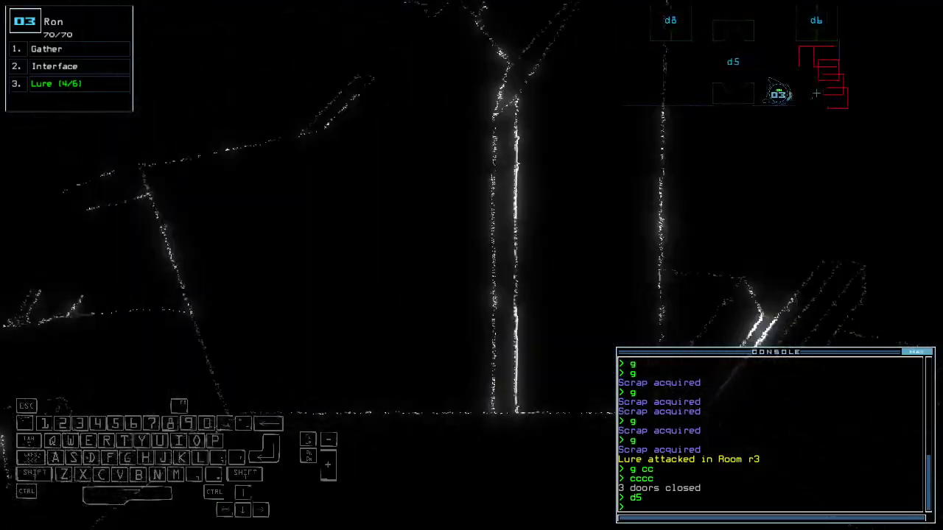
{"action": "type", "text": "dct"}
- Kill the 20 enemies in r3 with ship defenses, then rv-scan nearby rooms
{"action": "key", "text": "Return"}
{"action": "type", "text": "df"}
{"action": "key", "text": "Return"}
{"action": "key", "text": "Down"}
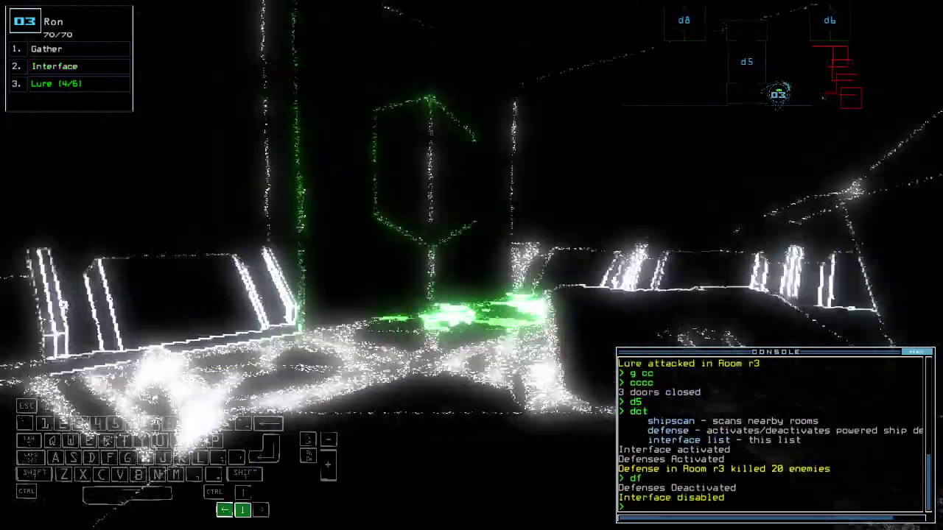
{"action": "type", "text": "rv"}
{"action": "key", "text": "Return"}
{"action": "type", "text": "survey"}
{"action": "key", "text": "Return"}
{"action": "key", "text": "space"}
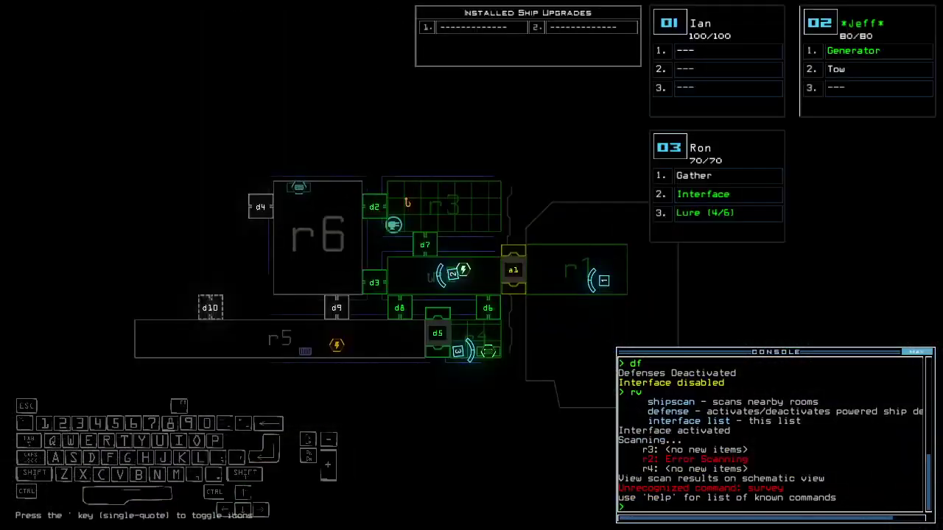
- Position drone 3 by the door, close it and open door d8
{"action": "key", "text": "space"}
{"action": "key", "text": "Up"}
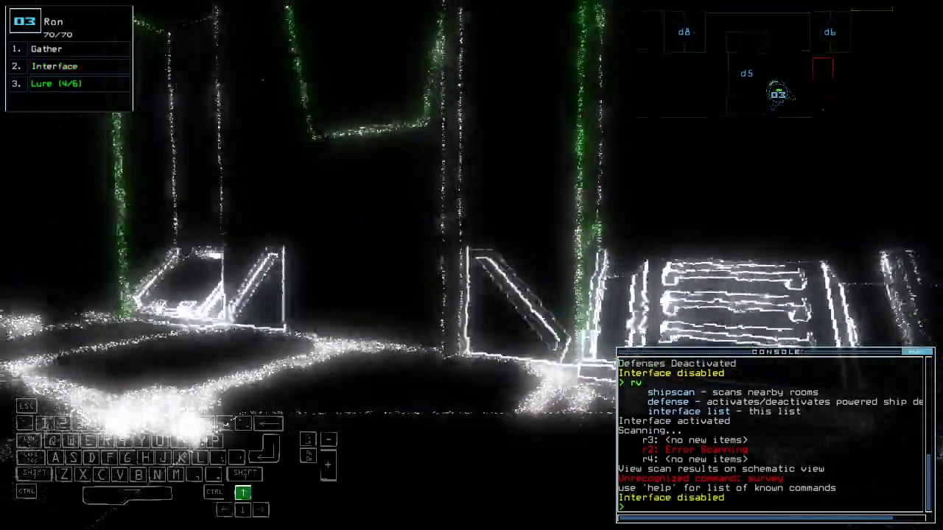
{"action": "key", "text": "Left"}
{"action": "key", "text": "Left"}
{"action": "key", "text": "Up"}
{"action": "type", "text": "cccp"}
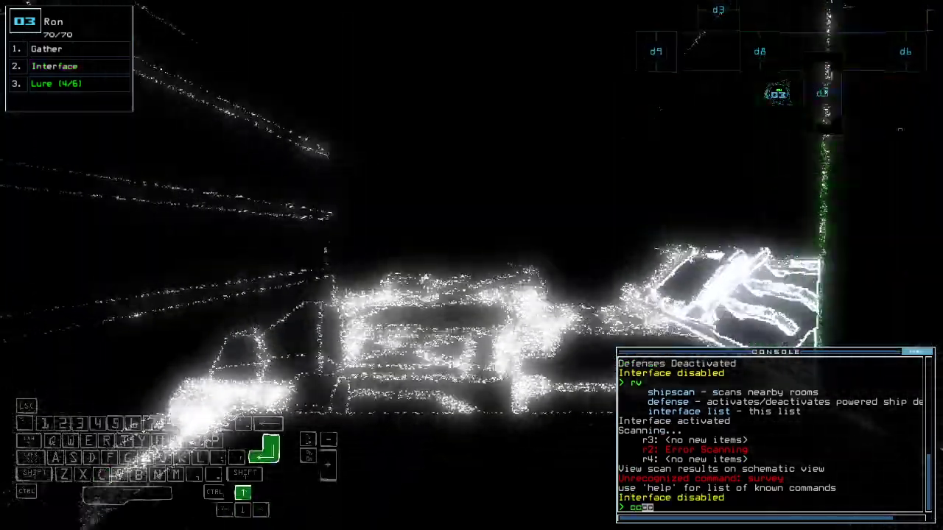
{"action": "key", "text": "Return"}
{"action": "type", "text": "8"}
{"action": "key", "text": "Return"}
- Send drone 2 to drone 3's room in r5 and drop a lure
{"action": "key", "text": "space"}
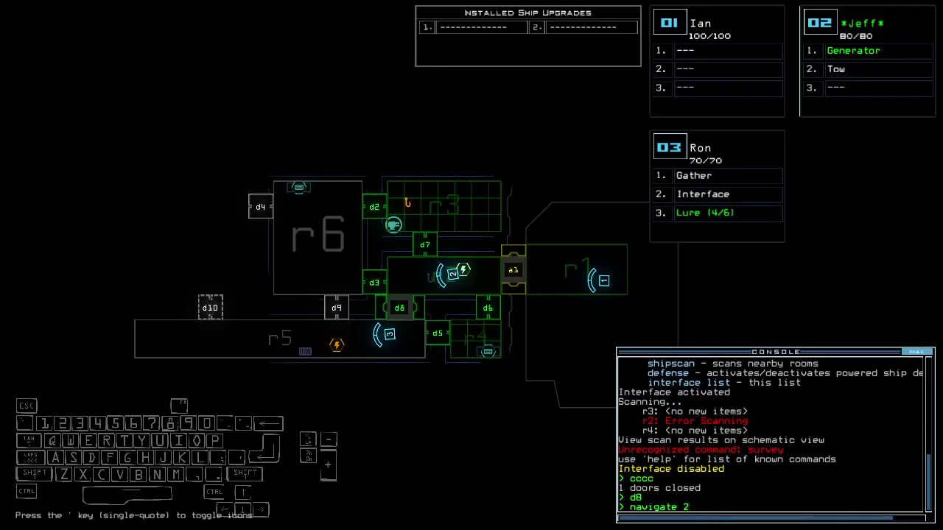
{"action": "type", "text": "3"}
{"action": "key", "text": "Return"}
{"action": "key", "text": "space"}
{"action": "type", "text": "1"}
{"action": "key", "text": "Return"}
{"action": "key", "text": "Up"}
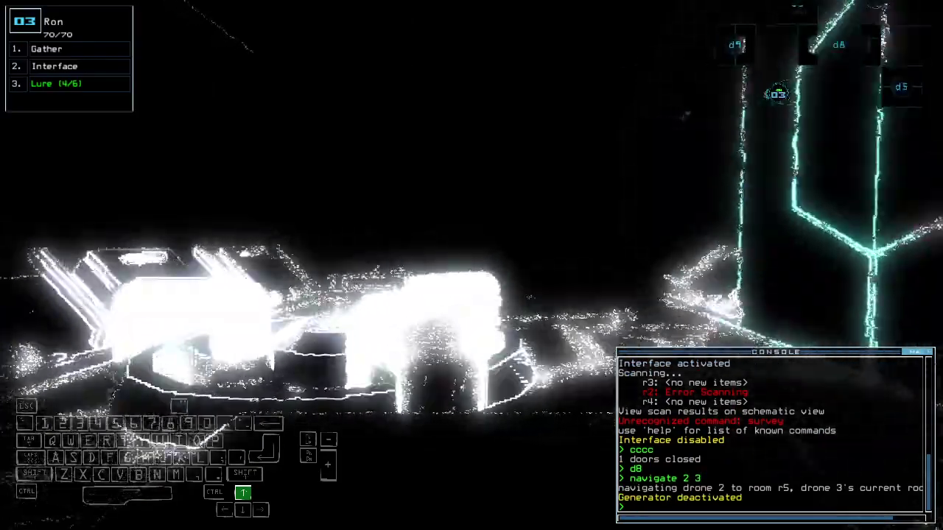
{"action": "key", "text": "Left"}
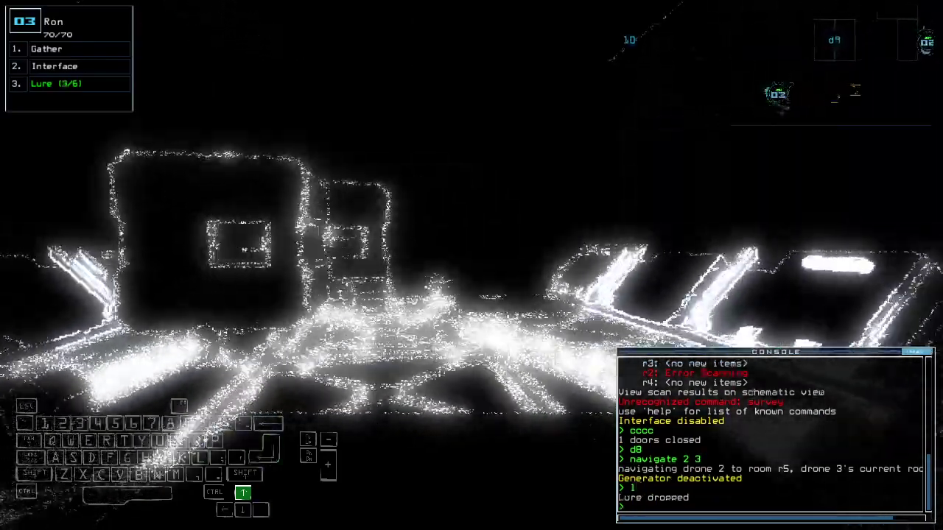
{"action": "type", "text": "generator 2"}
- Power drone 2's generator and show the derelict ship status report
{"action": "key", "text": "Return"}
{"action": "key", "text": "Left"}
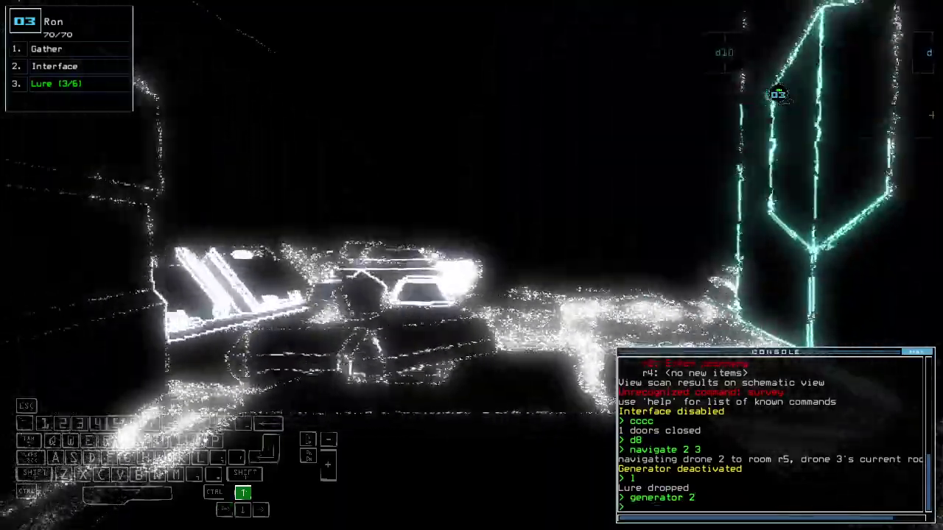
{"action": "type", "text": "status"}
{"action": "key", "text": "Return"}
{"action": "type", "text": "g"}
- Gather scrap with drone 3 and close the module swap screen
{"action": "key", "text": "Return"}
{"action": "type", "text": "swap"}
{"action": "key", "text": "Return"}
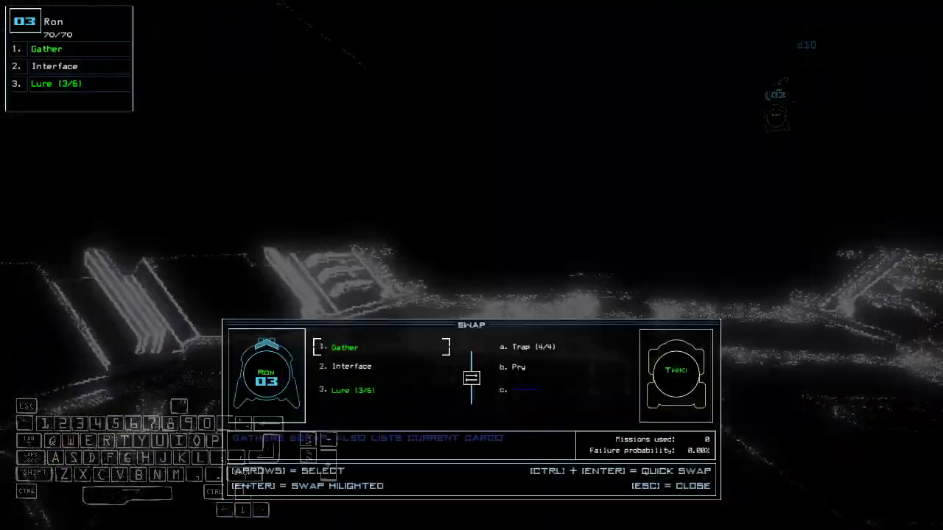
{"action": "key", "text": "Escape"}
{"action": "key", "text": "Left"}
{"action": "key", "text": "Up"}
{"action": "key", "text": "Right"}
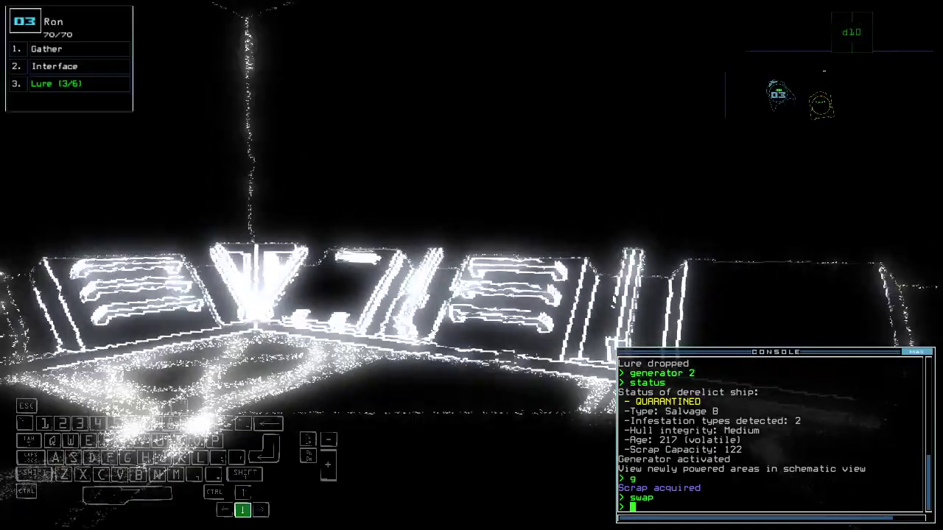
{"action": "type", "text": "d10"}
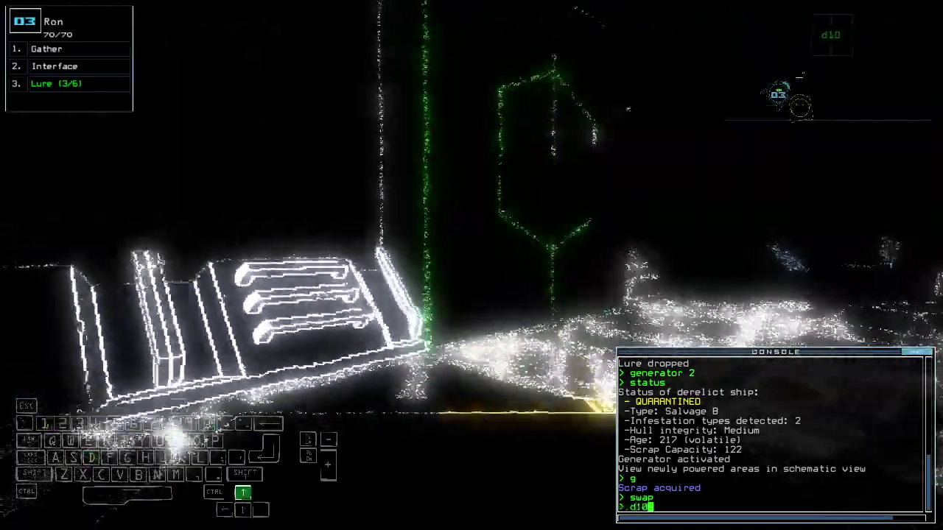
- Open door d10 and gather scrap twice in the new room
{"action": "key", "text": "Return"}
{"action": "type", "text": "g"}
{"action": "key", "text": "Return"}
{"action": "type", "text": "g"}
{"action": "key", "text": "Return"}
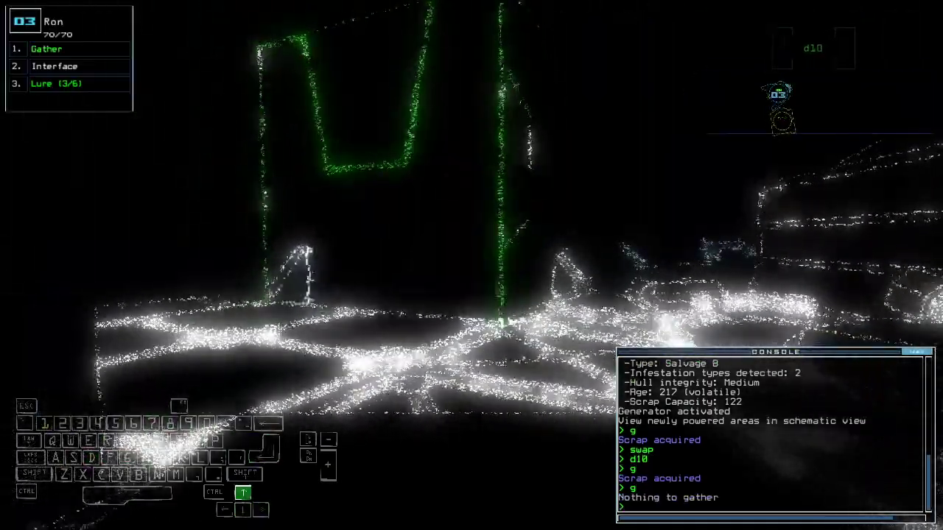
{"action": "key", "text": "Left"}
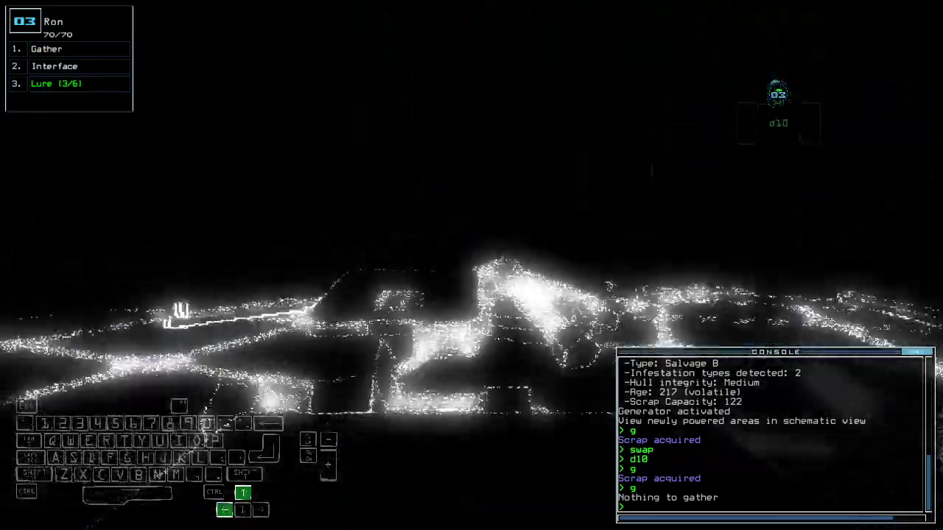
{"action": "type", "text": "g"}
- Gather fuel with drone 2, bringing the total to one jump cell
{"action": "key", "text": "Return"}
{"action": "key", "text": "space"}
{"action": "key", "text": "2"}
{"action": "key", "text": "space"}
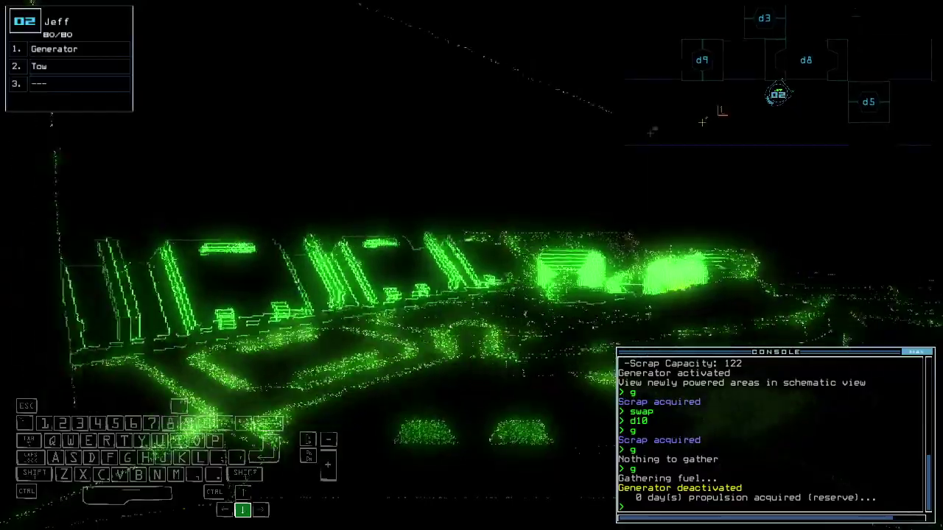
{"action": "key", "text": "Up"}
- Drive drone 3 down the corridor past the hexagonal object and collect scrap
{"action": "key", "text": "space"}
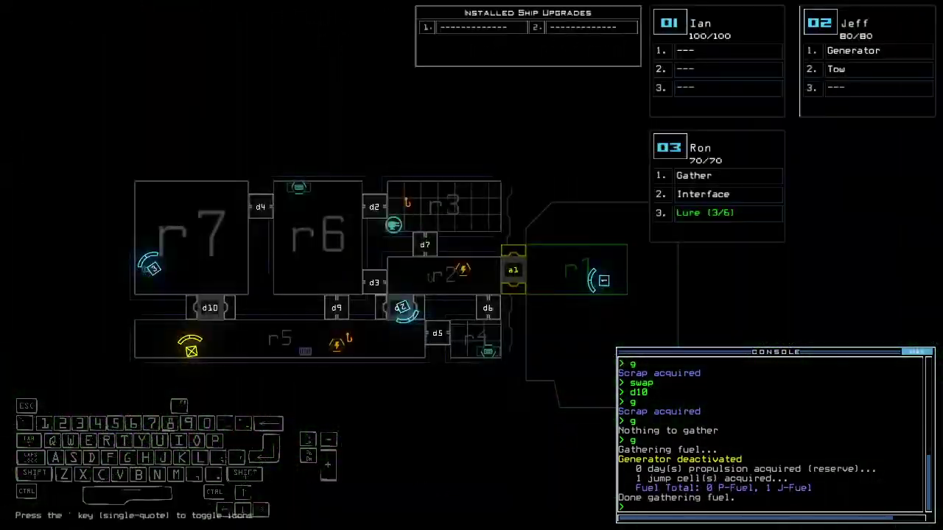
{"action": "key", "text": "3"}
{"action": "key", "text": "Up"}
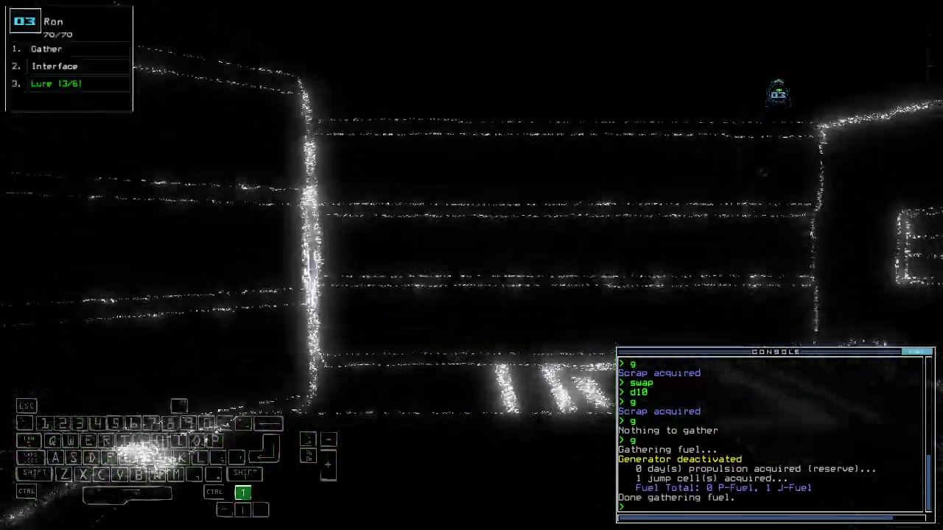
{"action": "key", "text": "Up"}
{"action": "key", "text": "Left"}
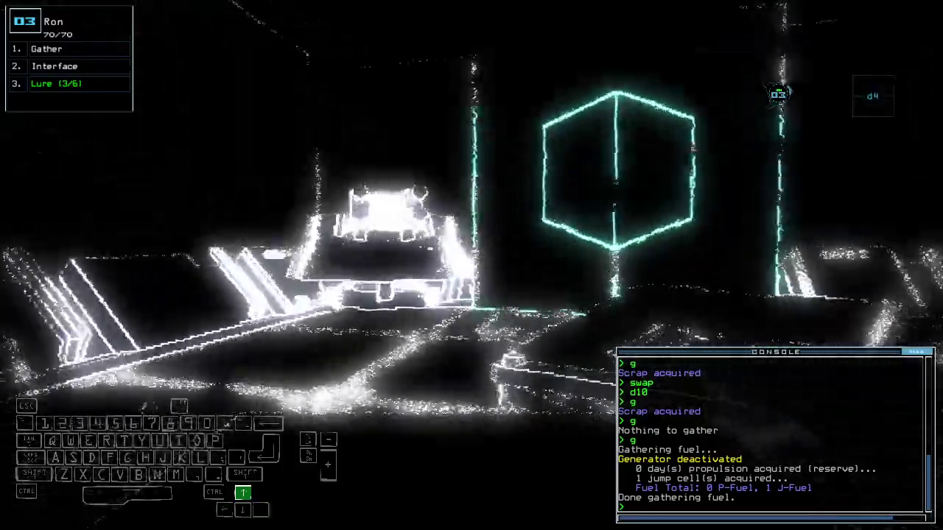
{"action": "key", "text": "Up"}
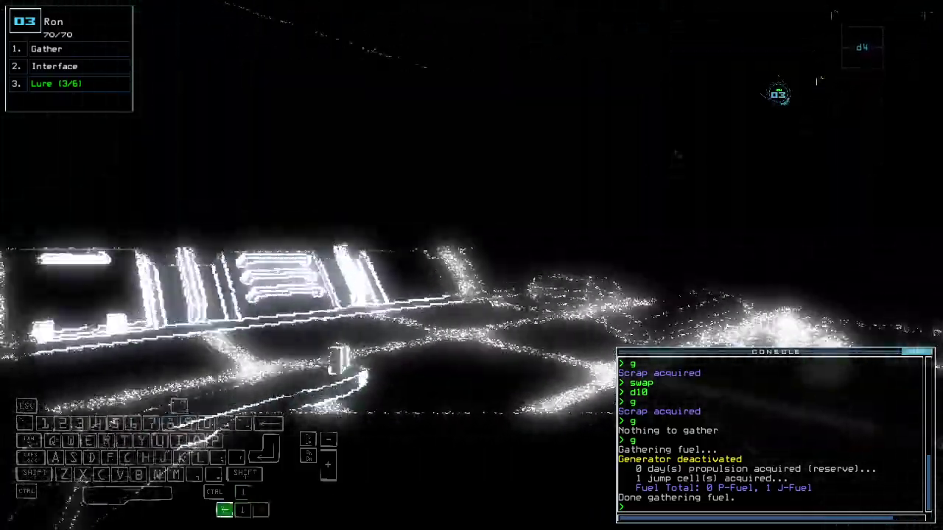
{"action": "key", "text": "Up"}
{"action": "key", "text": "Left"}
{"action": "type", "text": "g"}
{"action": "key", "text": "Return"}
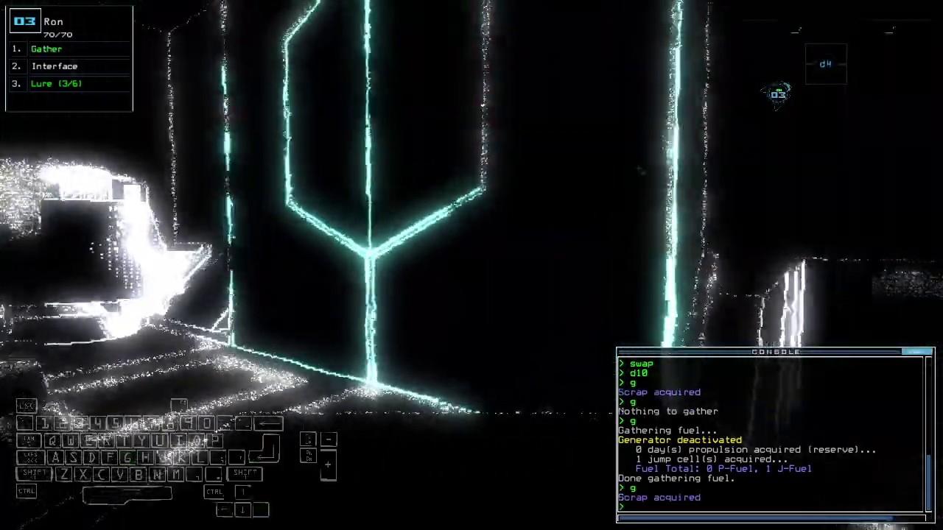
- Steer Ron through the room toward the salvage and check mission time with 'te'
{"action": "key", "text": "Down"}
{"action": "key", "text": "Right"}
{"action": "key", "text": "Down"}
{"action": "type", "text": "te"}
{"action": "key", "text": "Return"}
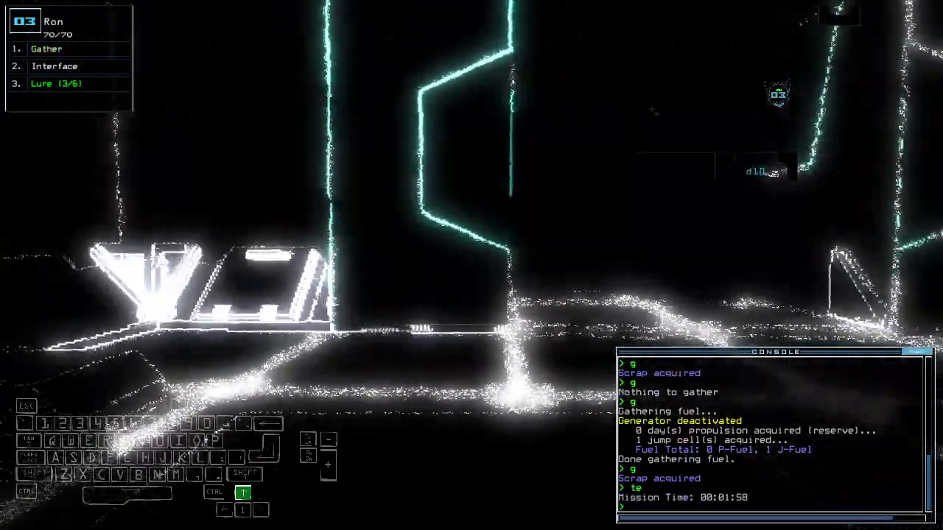
{"action": "key", "text": "space"}
- Drive Jeff to the disabled drone Twiki, tow it, and activate the generator
{"action": "key", "text": "2"}
{"action": "key", "text": "Right"}
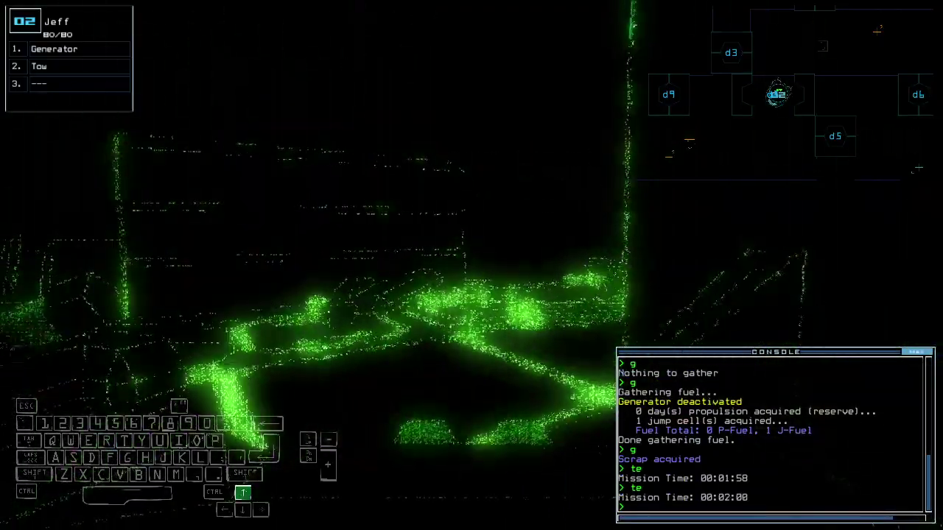
{"action": "key", "text": "Up"}
{"action": "key", "text": "Right"}
{"action": "key", "text": "Up"}
{"action": "key", "text": "Up"}
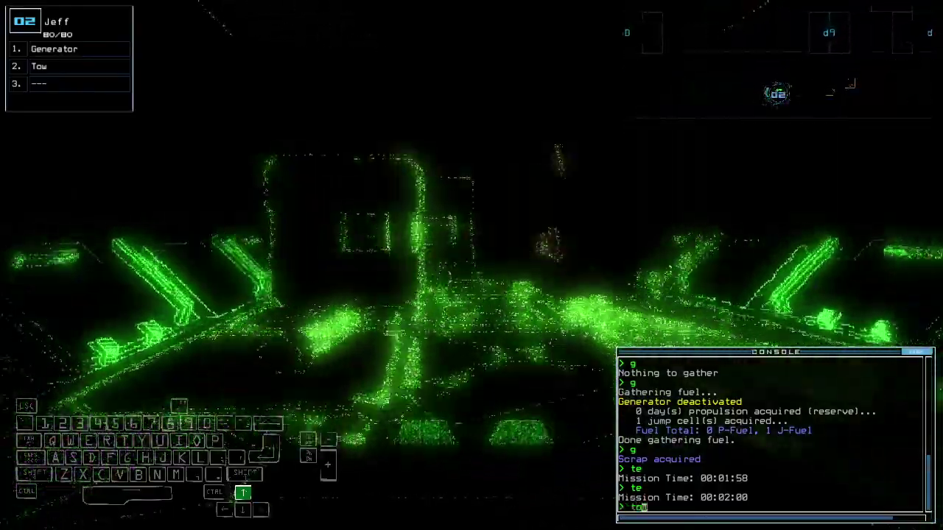
{"action": "key", "text": "Right"}
{"action": "key", "text": "Right"}
{"action": "key", "text": "Right"}
{"action": "key", "text": "Up"}
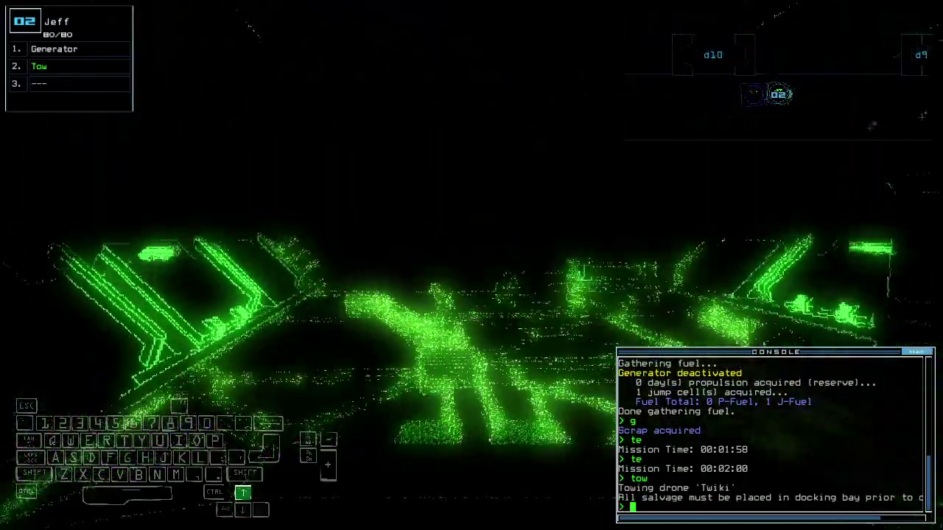
{"action": "type", "text": "g"}
{"action": "key", "text": "Return"}
- Drive Ron further through the ship
{"action": "key", "text": "space"}
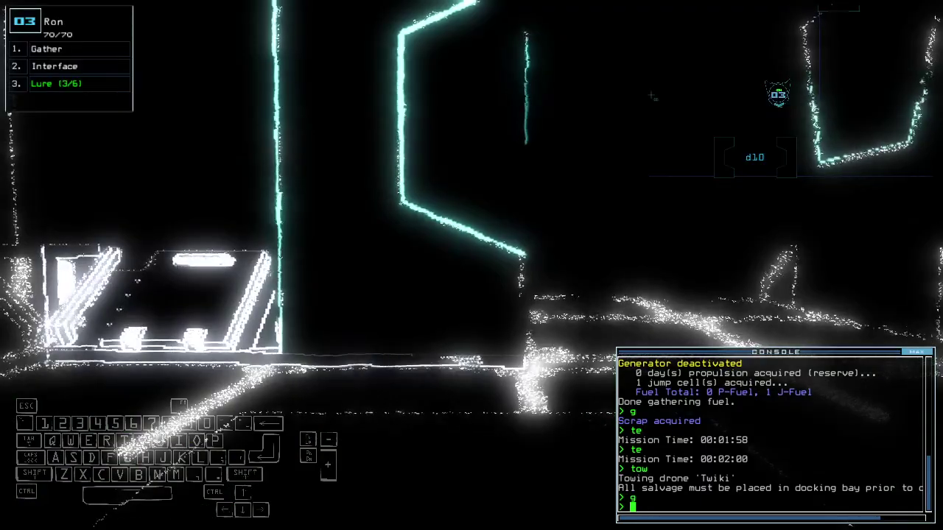
{"action": "key", "text": "Left"}
{"action": "key", "text": "Left"}
{"action": "key", "text": "Up"}
{"action": "key", "text": "Up"}
{"action": "key", "text": "Up"}
{"action": "key", "text": "Left"}
{"action": "key", "text": "Up"}
- Drop a lure at Ron's position by d4 and move Ron forward
{"action": "key", "text": "space"}
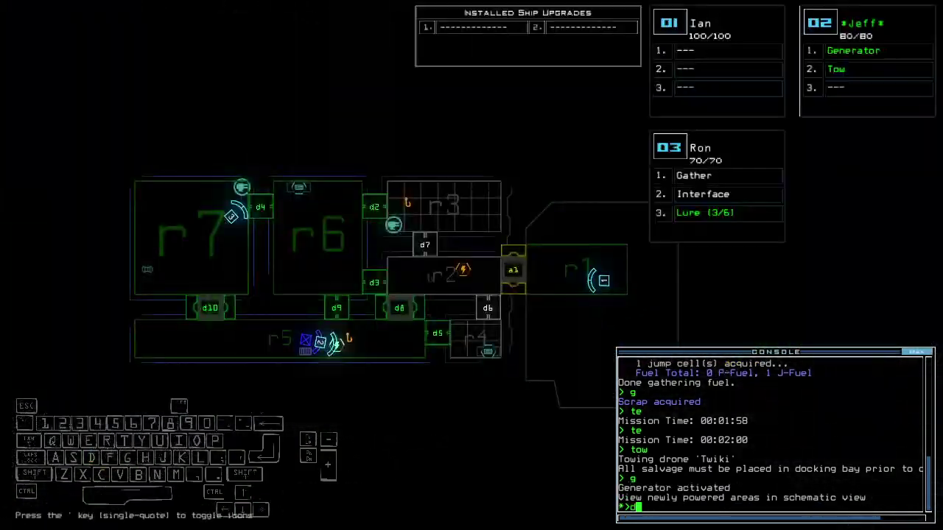
{"action": "key", "text": "space"}
{"action": "type", "text": "l"}
{"action": "key", "text": "Return"}
{"action": "key", "text": "space"}
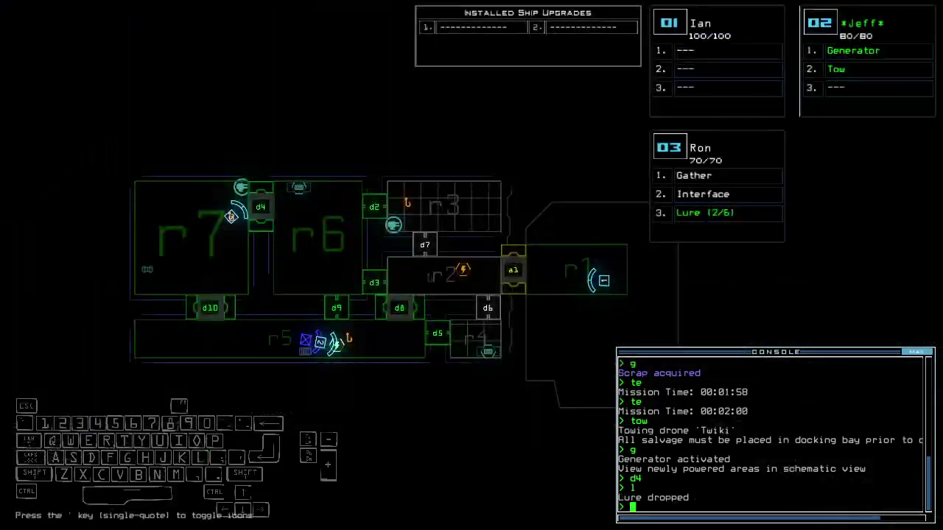
{"action": "key", "text": "space"}
{"action": "key", "text": "Up"}
{"action": "key", "text": "Up"}
- Run shipscan to reveal new items in r7 and r5, then disable the interface
{"action": "key", "text": "Left"}
{"action": "type", "text": "dct"}
{"action": "key", "text": "Return"}
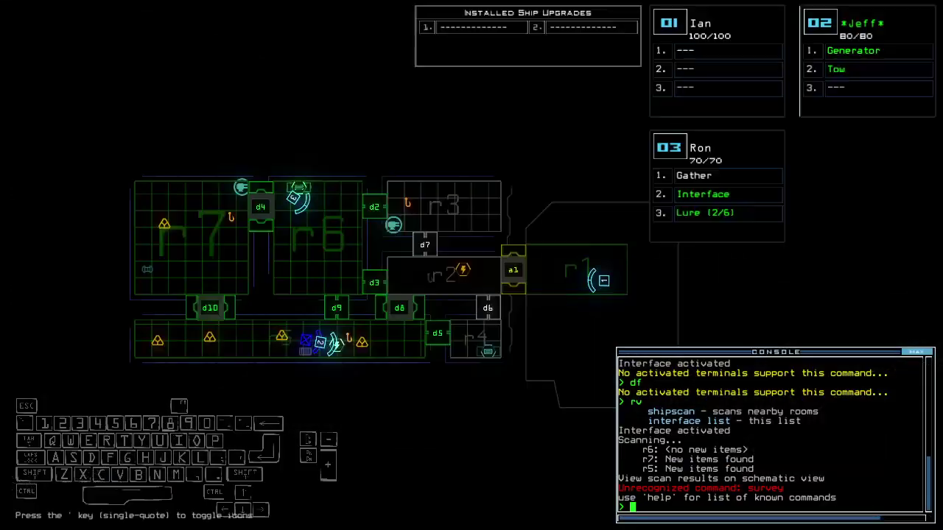
{"action": "key", "text": "space"}
{"action": "key", "text": "Up"}
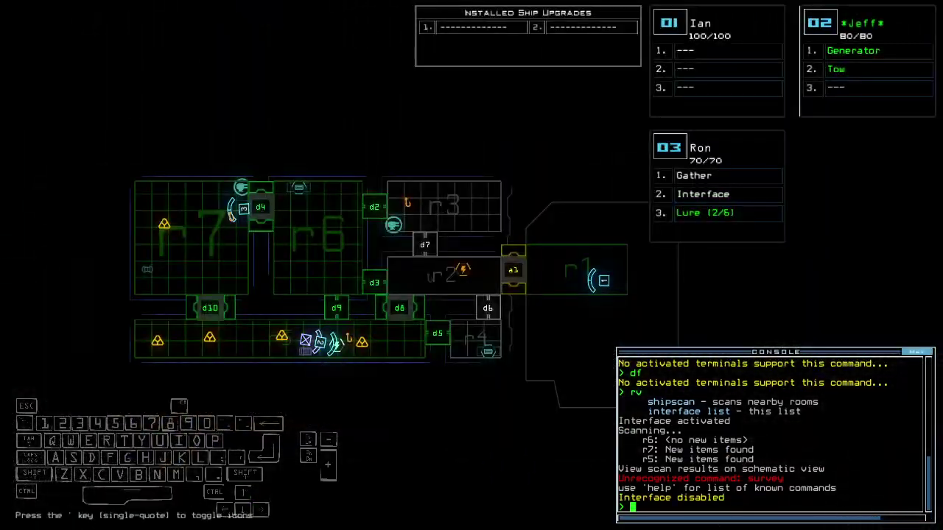
{"action": "key", "text": "space"}
{"action": "key", "text": "Up"}
{"action": "key", "text": "Left"}
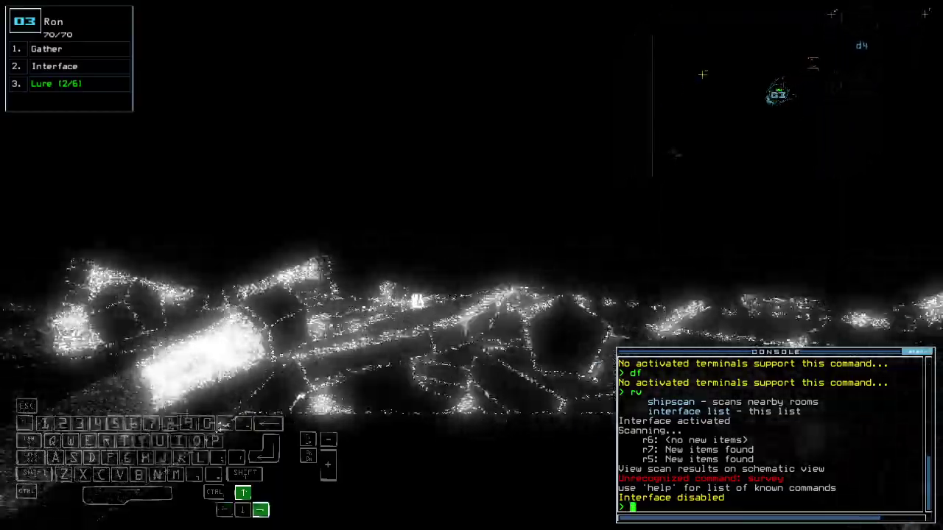
- Gather the scrap in front of Ron, then drive it through r5 toward more scrap
{"action": "key", "text": "Up"}
{"action": "type", "text": "g"}
{"action": "key", "text": "Return"}
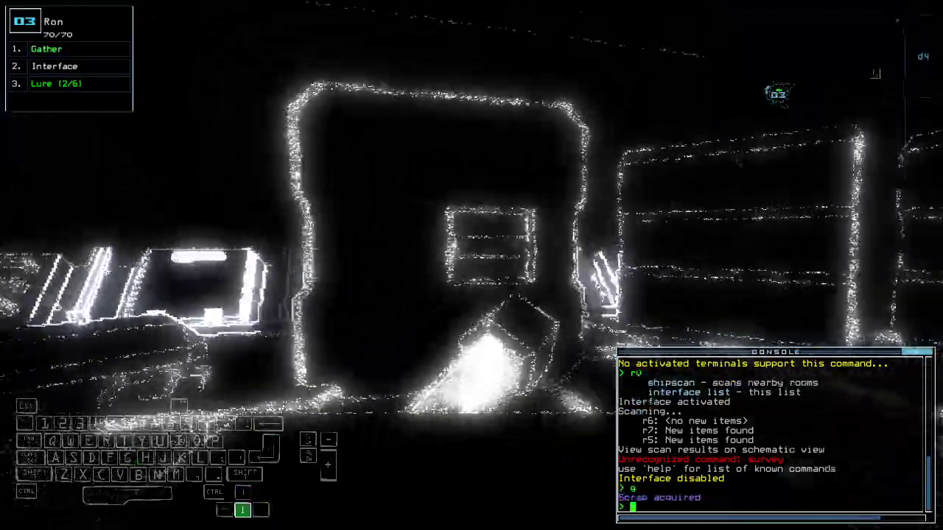
{"action": "key", "text": "Down"}
{"action": "key", "text": "Left"}
{"action": "key", "text": "Up"}
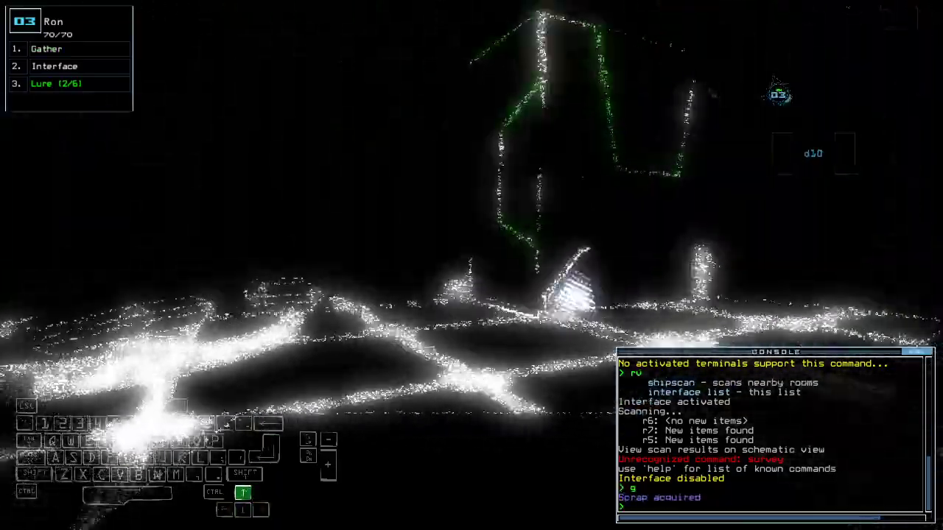
{"action": "key", "text": "Up"}
{"action": "key", "text": "Right"}
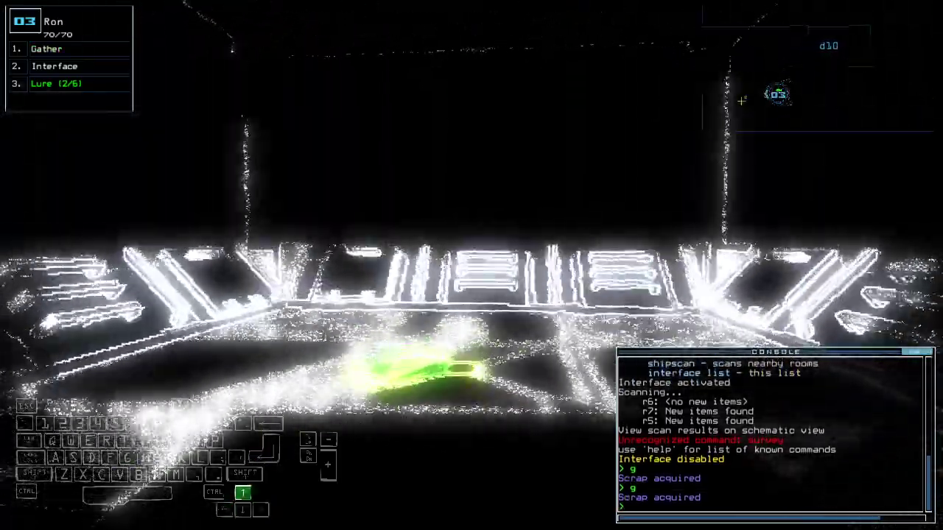
{"action": "key", "text": "Left"}
{"action": "type", "text": "g"}
- Gather further scrap in r5 and enter the command to open door d3
{"action": "key", "text": "space"}
{"action": "key", "text": "space"}
{"action": "key", "text": "Up"}
{"action": "type", "text": "g"}
{"action": "key", "text": "Left"}
{"action": "key", "text": "Return"}
{"action": "key", "text": "Up"}
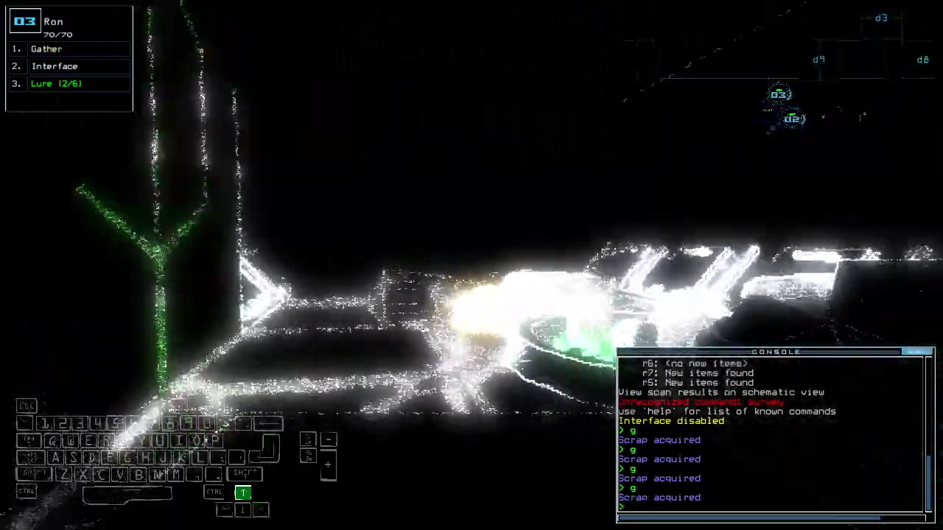
{"action": "key", "text": "Up"}
{"action": "key", "text": "Return"}
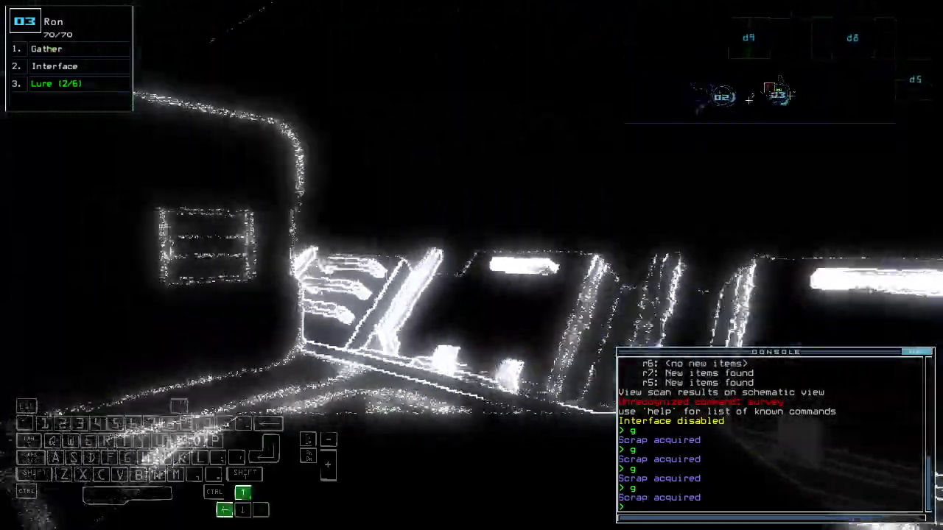
{"action": "key", "text": "Down"}
{"action": "key", "text": "Down"}
{"action": "key", "text": "Up"}
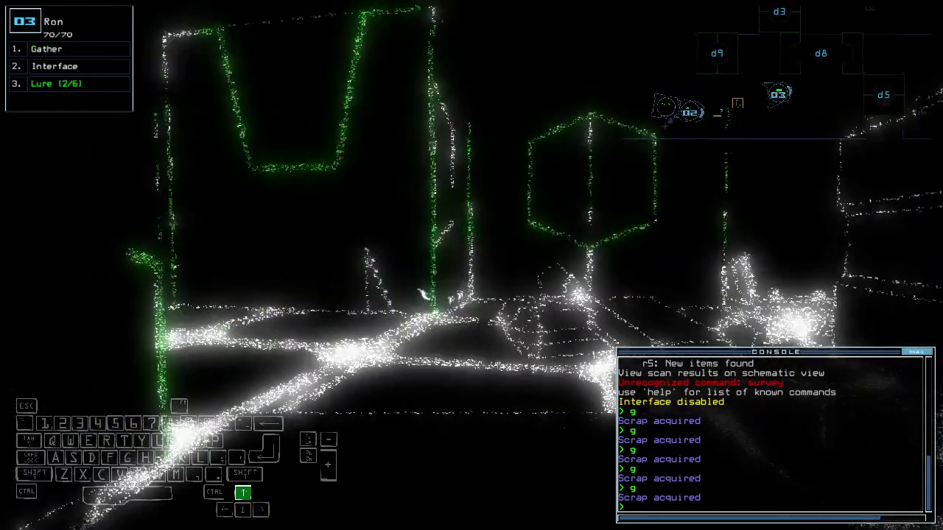
{"action": "key", "text": "space"}
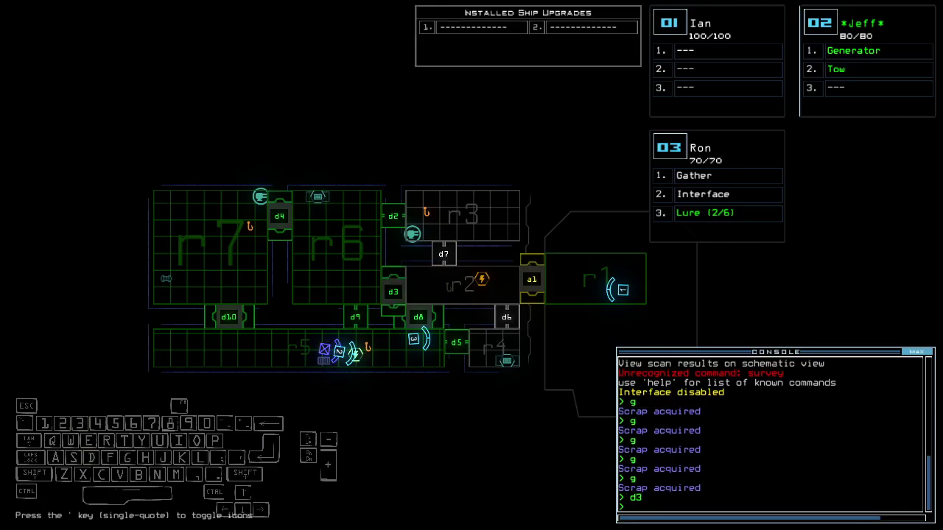
{"action": "type", "text": "back 2"}
- Send Jeff back to r1 with 'back 2' and steer Ron forward
{"action": "key", "text": "Return"}
{"action": "key", "text": "space"}
{"action": "key", "text": "Up"}
{"action": "key", "text": "Up"}
{"action": "key", "text": "Up"}
{"action": "key", "text": "Left"}
- Drop another lure with Ron and move it back through the ship
{"action": "key", "text": "Up"}
{"action": "key", "text": "Left"}
{"action": "key", "text": "Up"}
{"action": "type", "text": "l"}
{"action": "key", "text": "Return"}
{"action": "key", "text": "Up"}
{"action": "key", "text": "Left"}
- Drive Ron toward the cyan doorway, picking up the first dropped lure
{"action": "key", "text": "Up"}
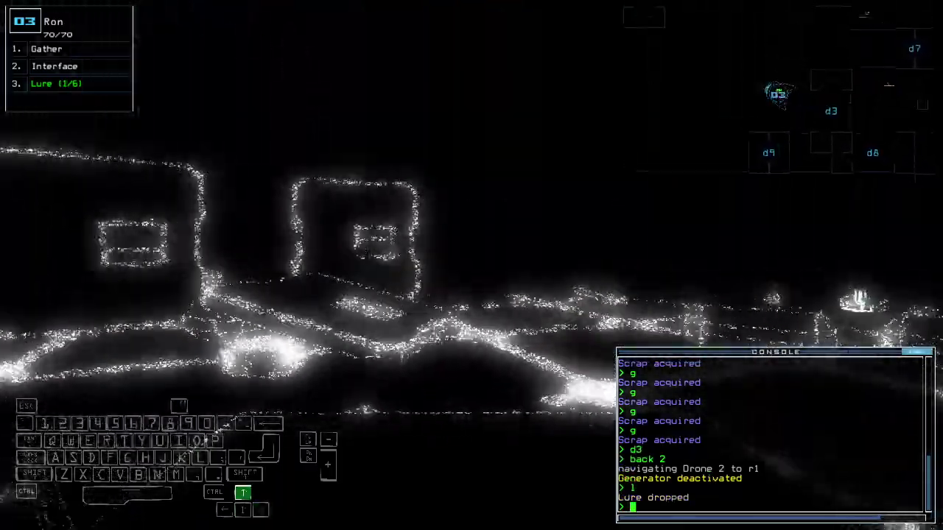
{"action": "key", "text": "Left"}
{"action": "key", "text": "Up"}
{"action": "key", "text": "Left"}
{"action": "key", "text": "p"}
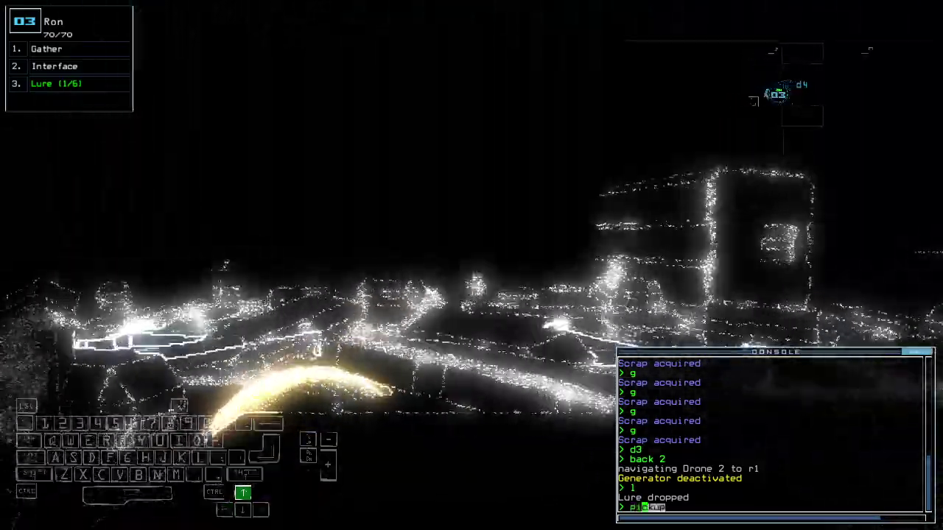
{"action": "key", "text": "Up"}
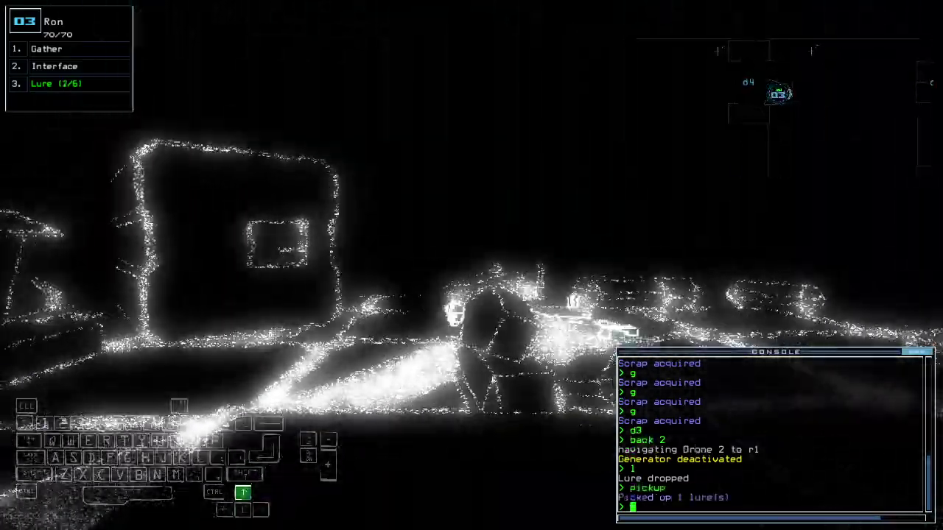
{"action": "key", "text": "Up"}
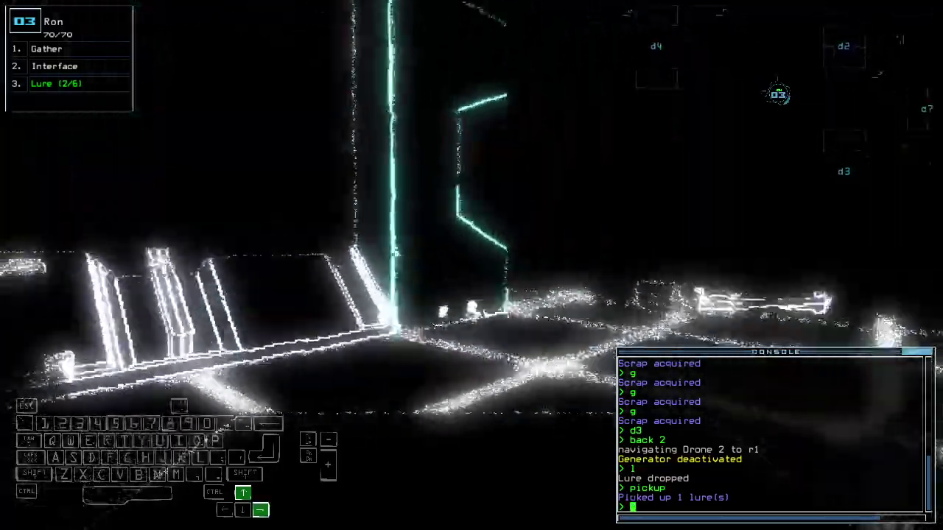
{"action": "key", "text": "Left"}
{"action": "key", "text": "Up"}
{"action": "key", "text": "Left"}
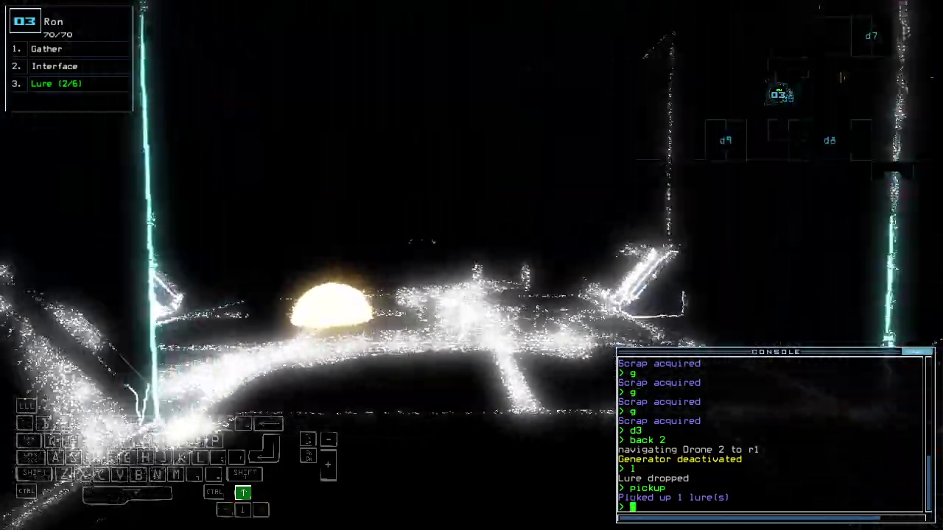
{"action": "key", "text": "Up"}
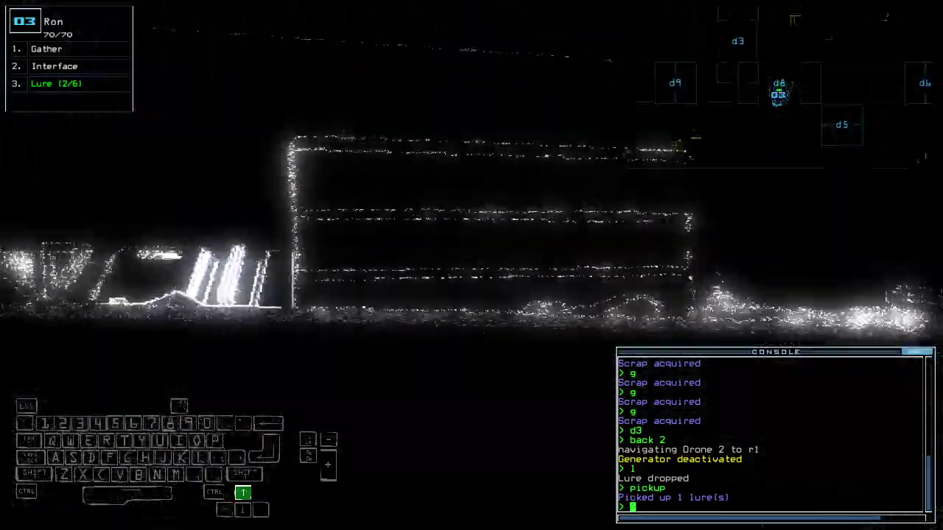
{"action": "key", "text": "Right"}
- Drive Ron onto the next lure and pick it up
{"action": "key", "text": "Up"}
{"action": "key", "text": "Right"}
{"action": "type", "text": "pi"}
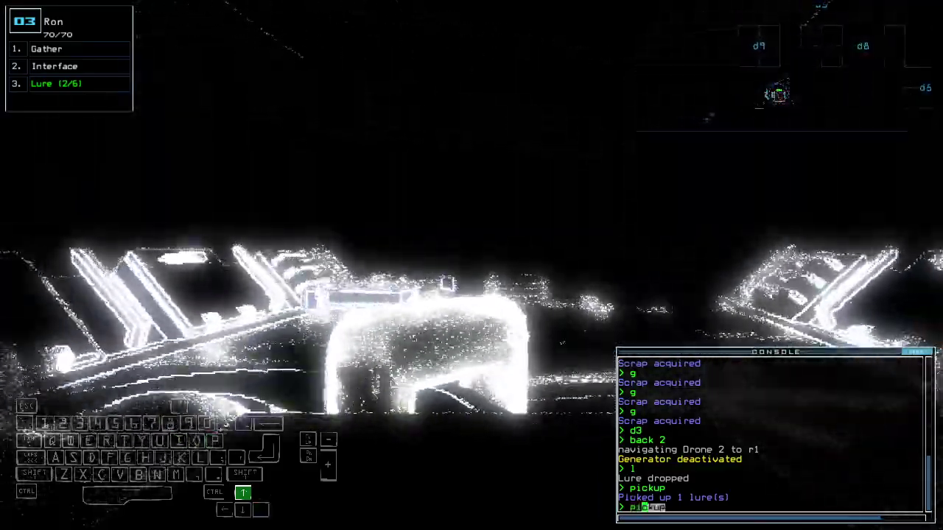
{"action": "key", "text": "Up"}
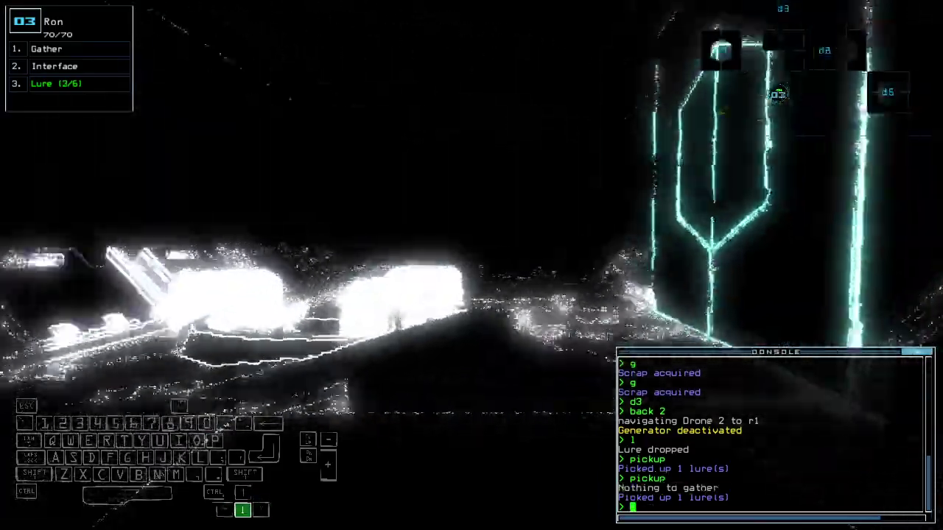
{"action": "key", "text": "Left"}
{"action": "key", "text": "Up"}
{"action": "key", "text": "Left"}
{"action": "type", "text": "pickup"}
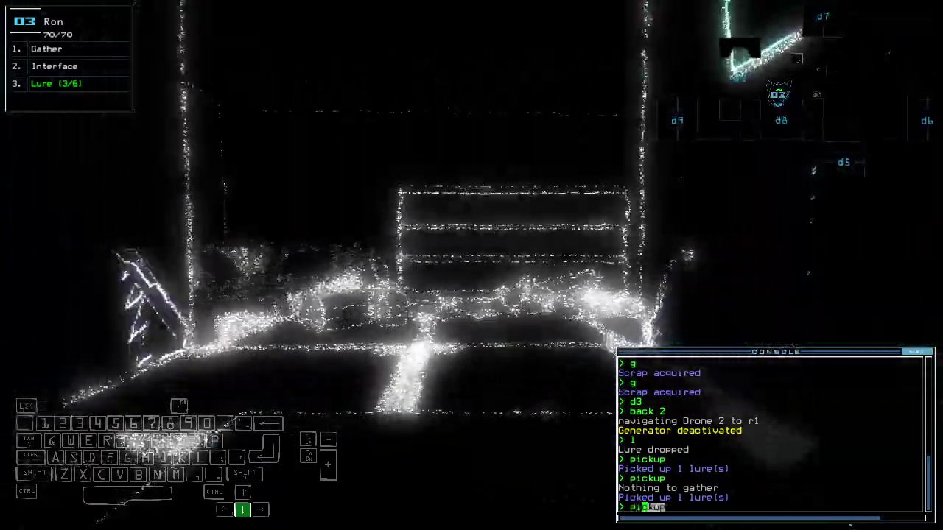
{"action": "key", "text": "Return"}
- Drive Ron into r1 and seal all its doors with 'ra'
{"action": "key", "text": "Up"}
{"action": "key", "text": "Right"}
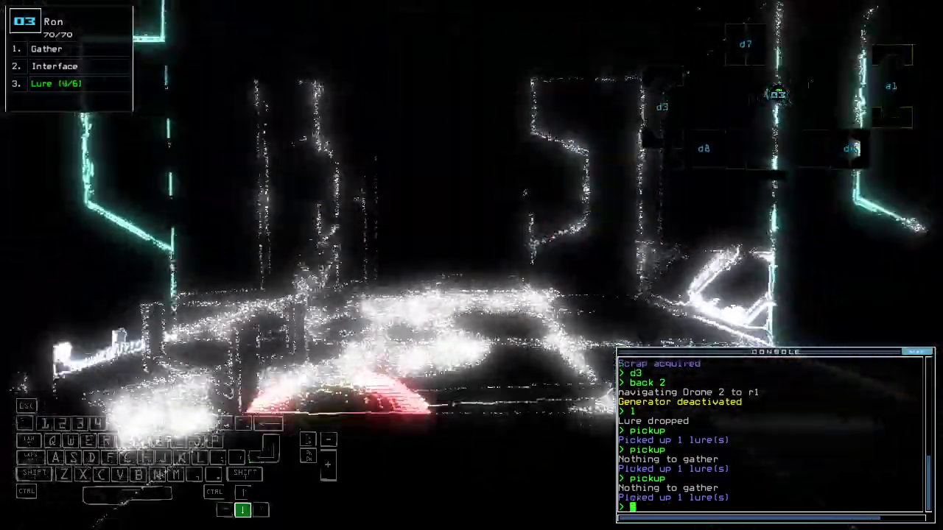
{"action": "key", "text": "Up"}
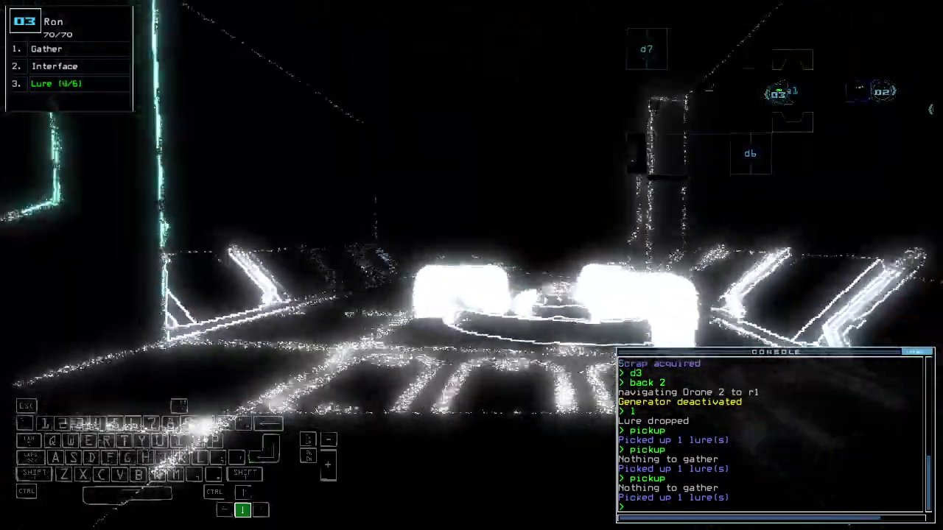
{"action": "key", "text": "Right"}
{"action": "type", "text": "ra"}
{"action": "key", "text": "Return"}
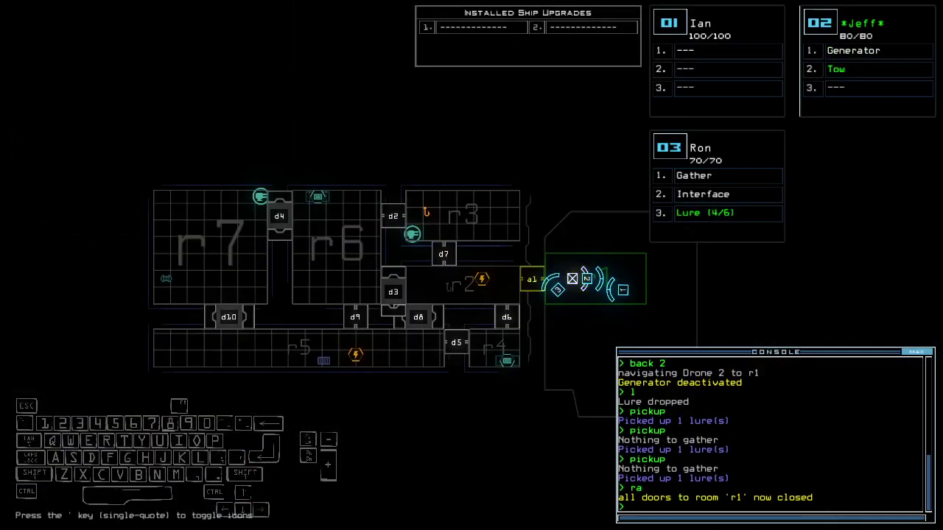
- Leave the ship and accept the 925 score on the daily leaderboard
{"action": "key", "text": "Up"}
{"action": "key", "text": "Down"}
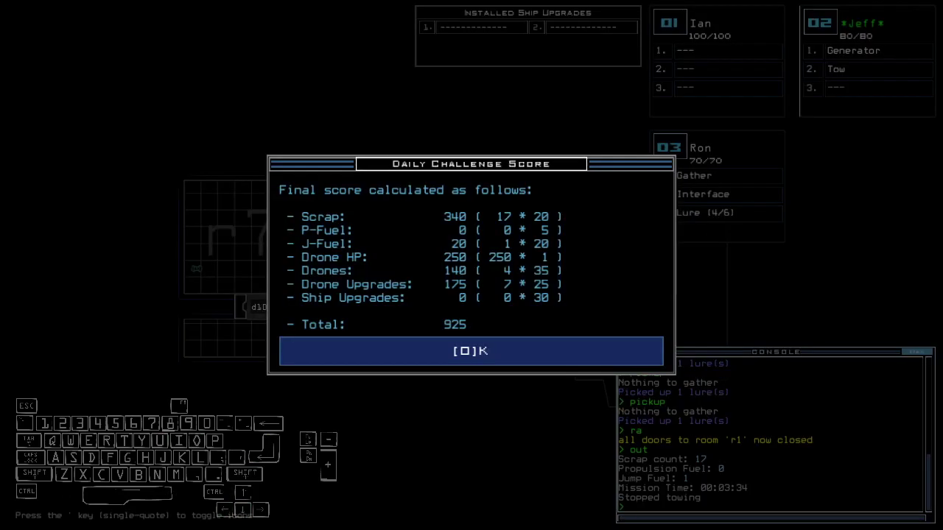
{"action": "key", "text": "o"}
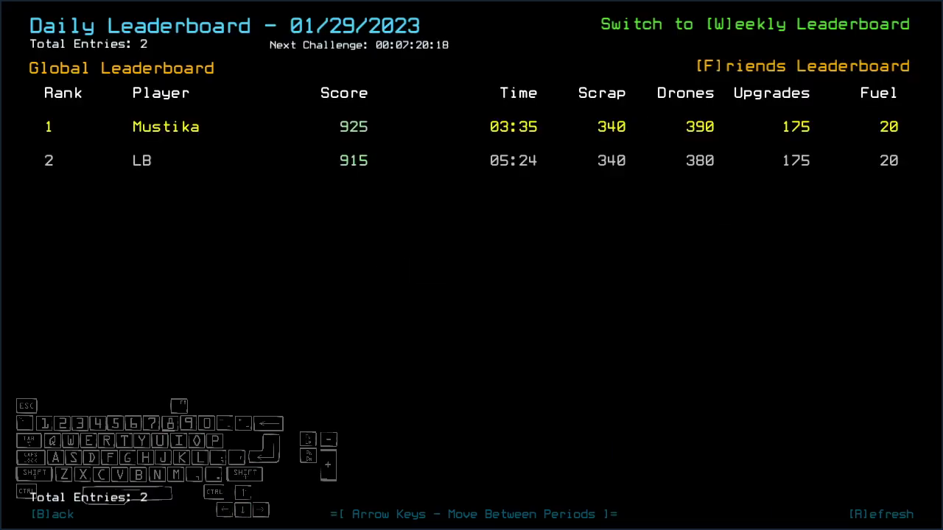